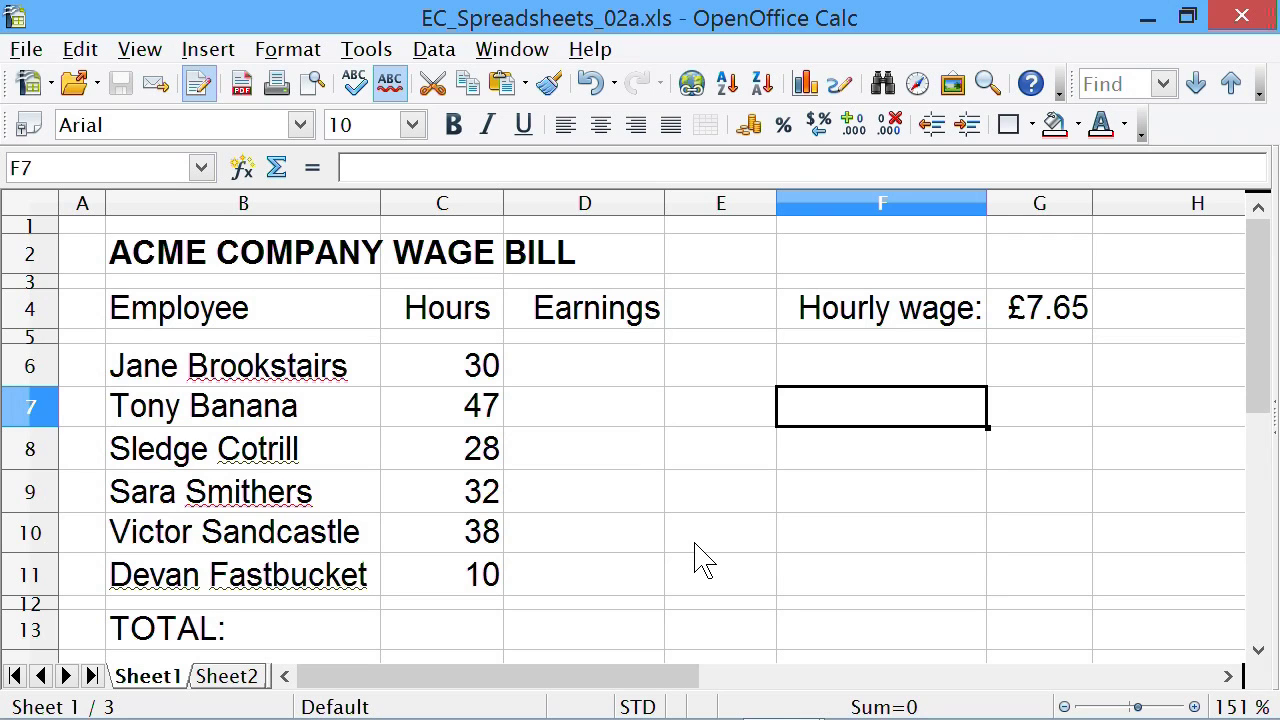
Look over the employee names, the Hours column, the first Earnings cell D6 and the hourly wage in G4
{"action": "left_click_drag", "start_coordinate": [323, 374], "coordinate": [310, 620]}
{"action": "left_click_drag", "start_coordinate": [471, 372], "coordinate": [453, 592]}
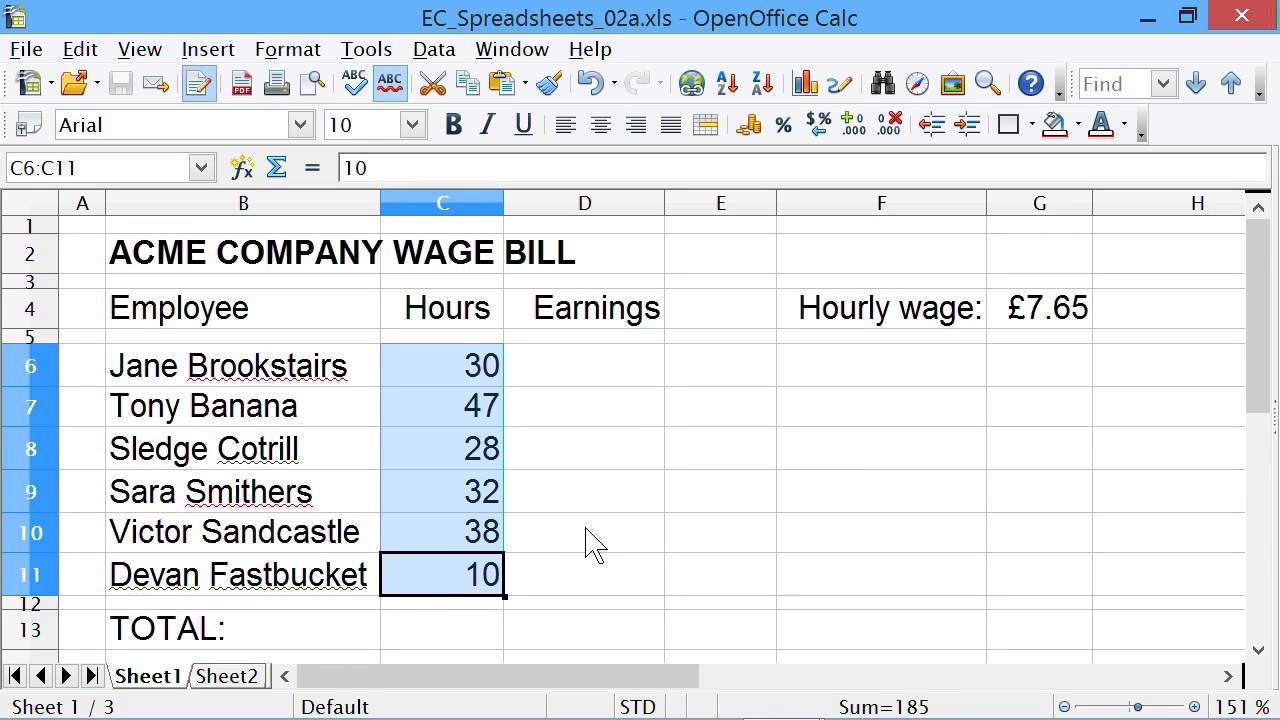
{"action": "left_click", "coordinate": [591, 543]}
{"action": "left_click", "coordinate": [581, 380]}
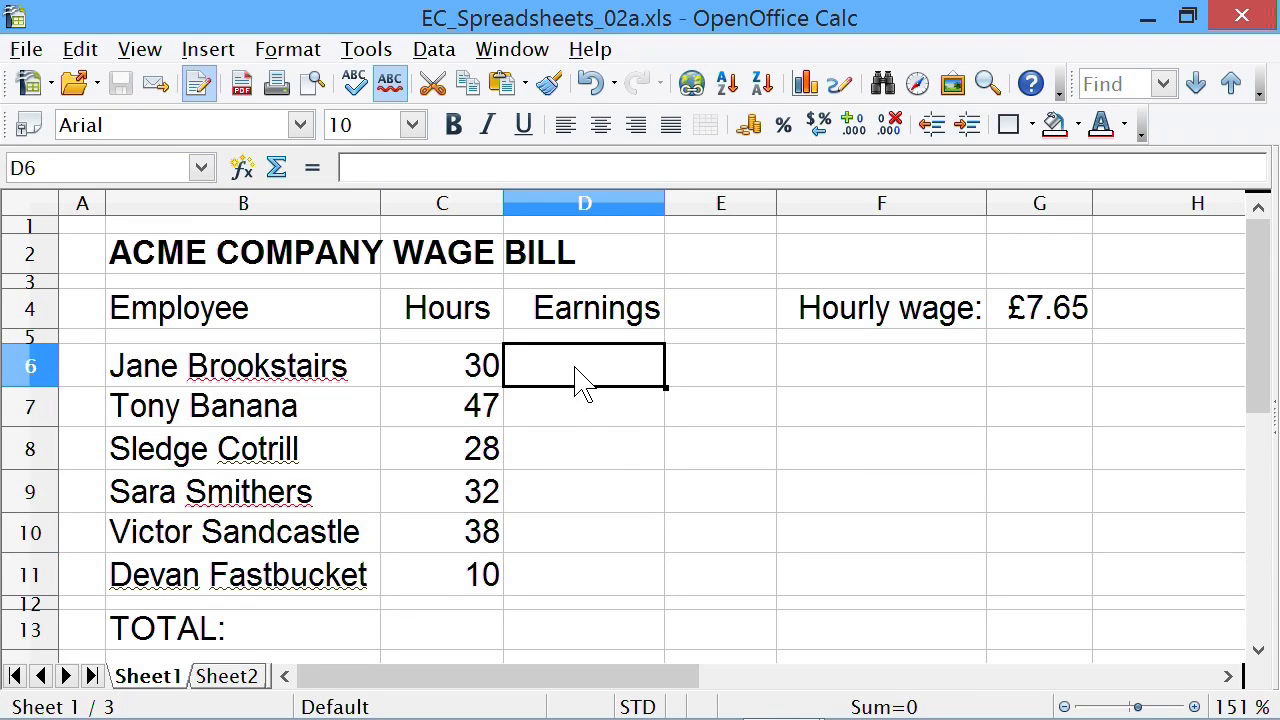
{"action": "left_click", "coordinate": [875, 320]}
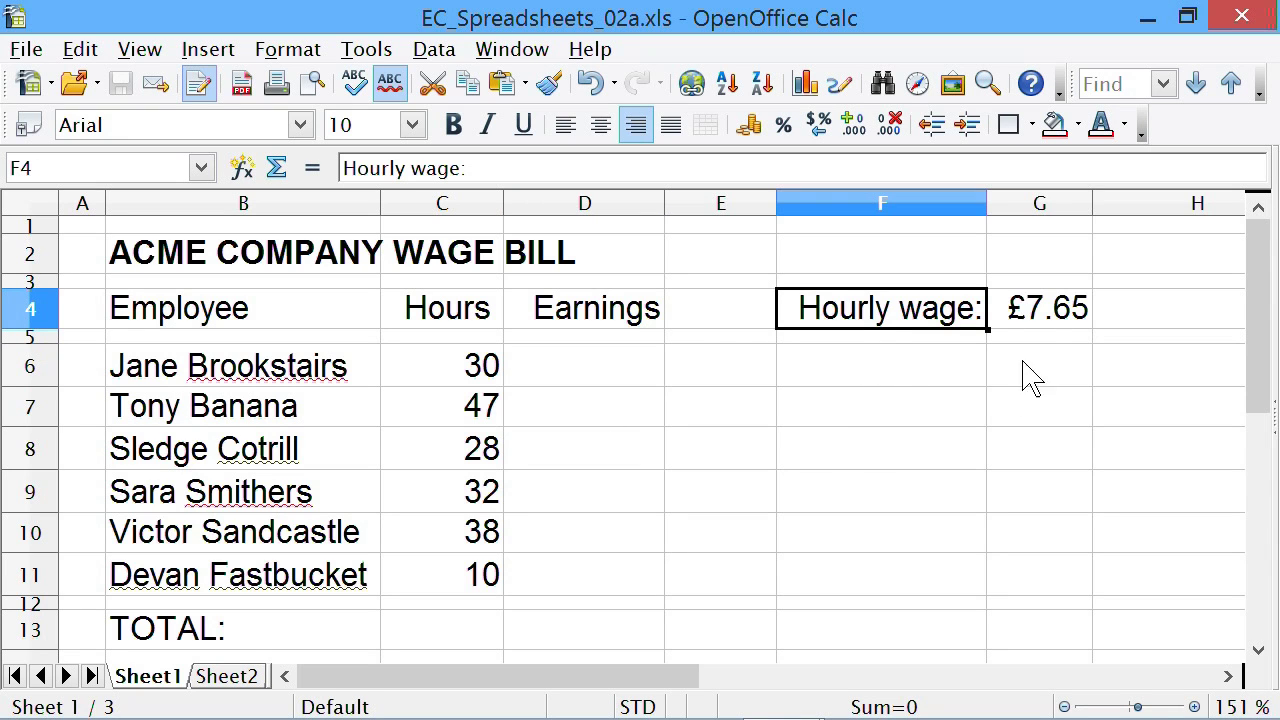
{"action": "left_click", "coordinate": [1045, 320]}
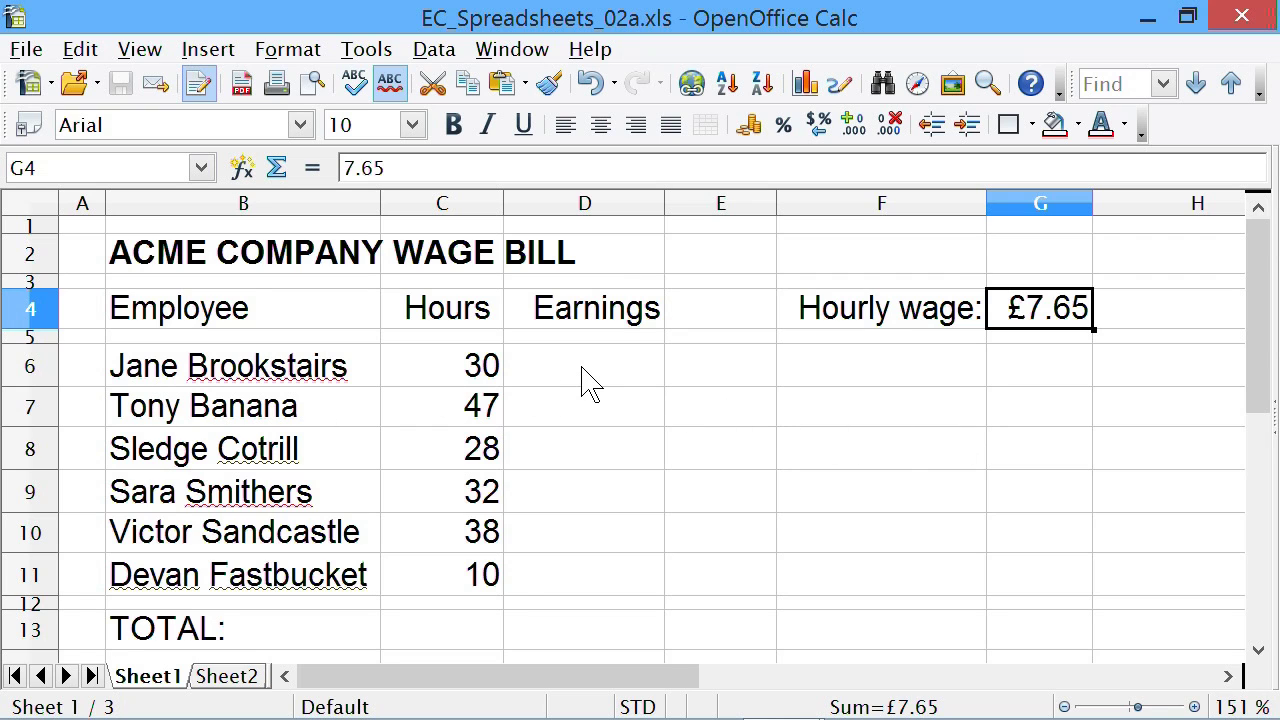
{"action": "left_click", "coordinate": [450, 378]}
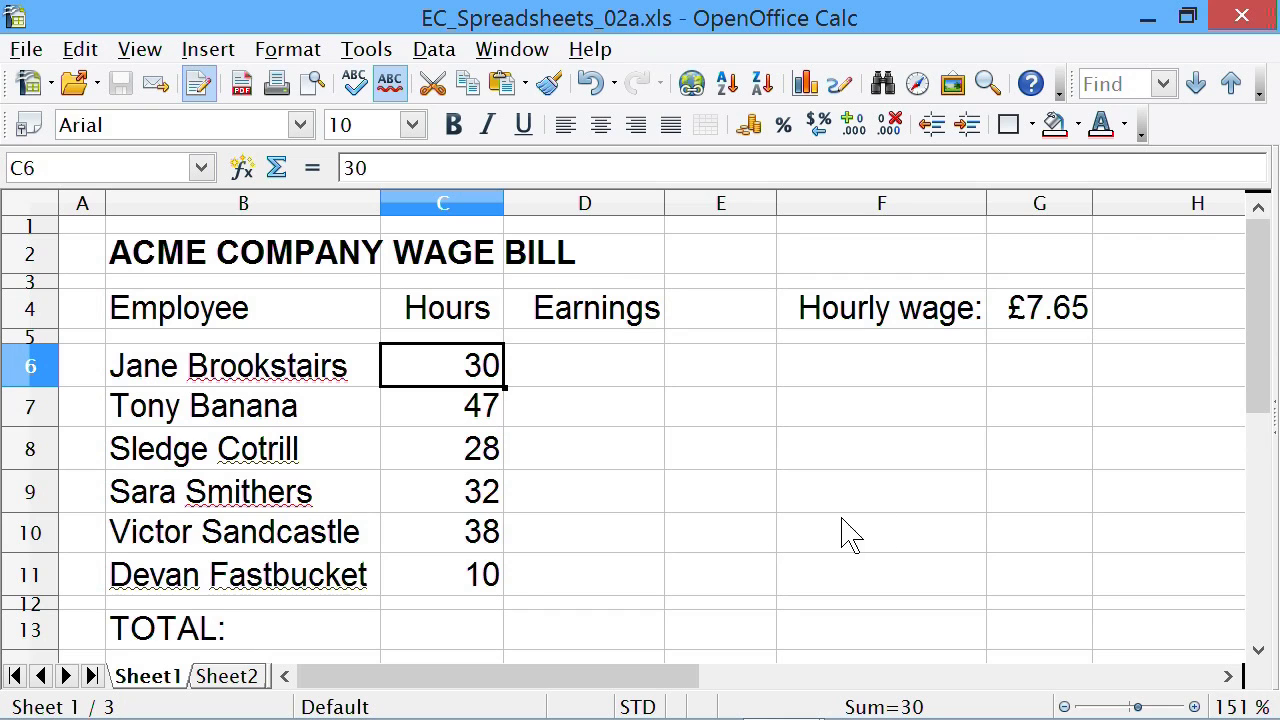
{"action": "left_click", "coordinate": [1037, 318]}
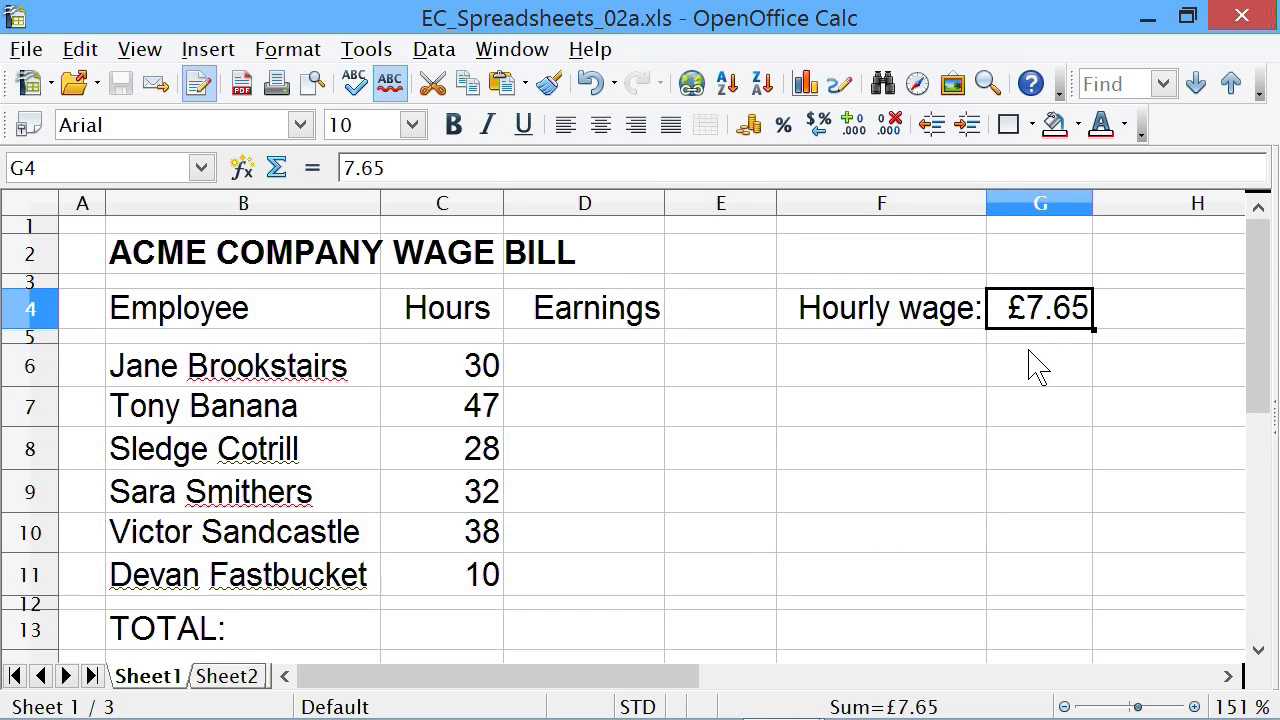
{"action": "left_click", "coordinate": [455, 380]}
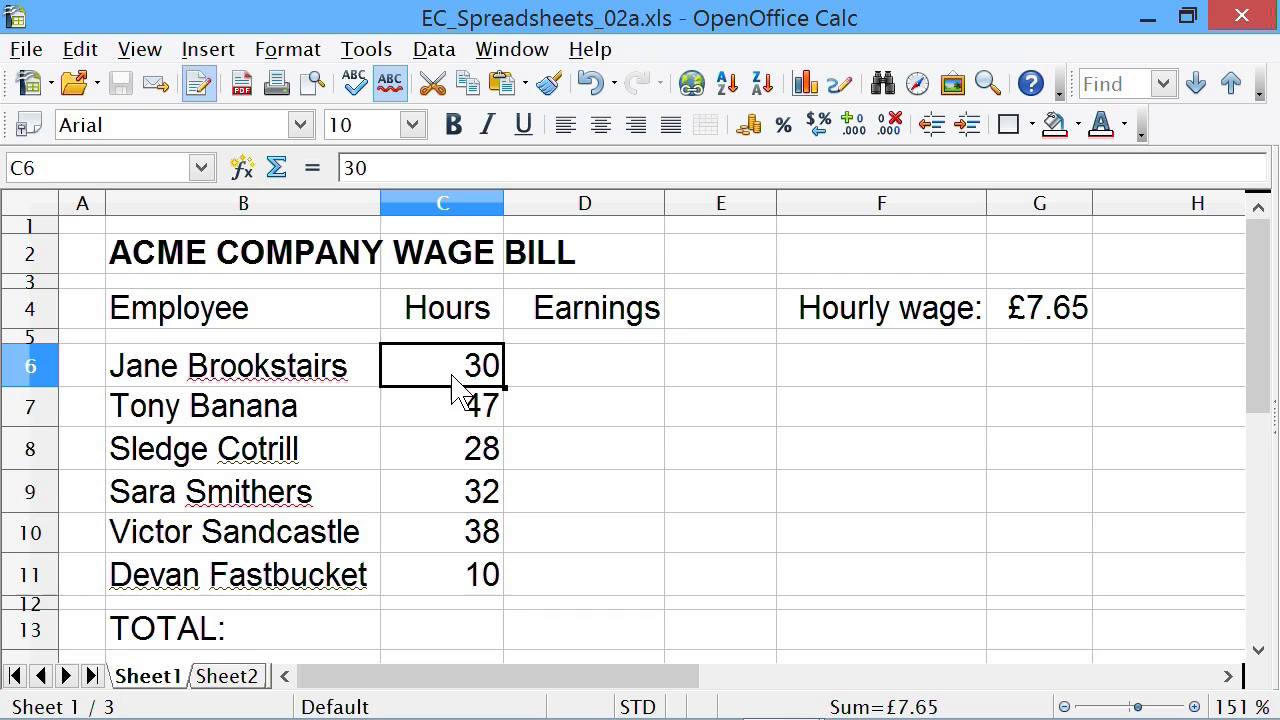
{"action": "left_click", "coordinate": [1025, 325]}
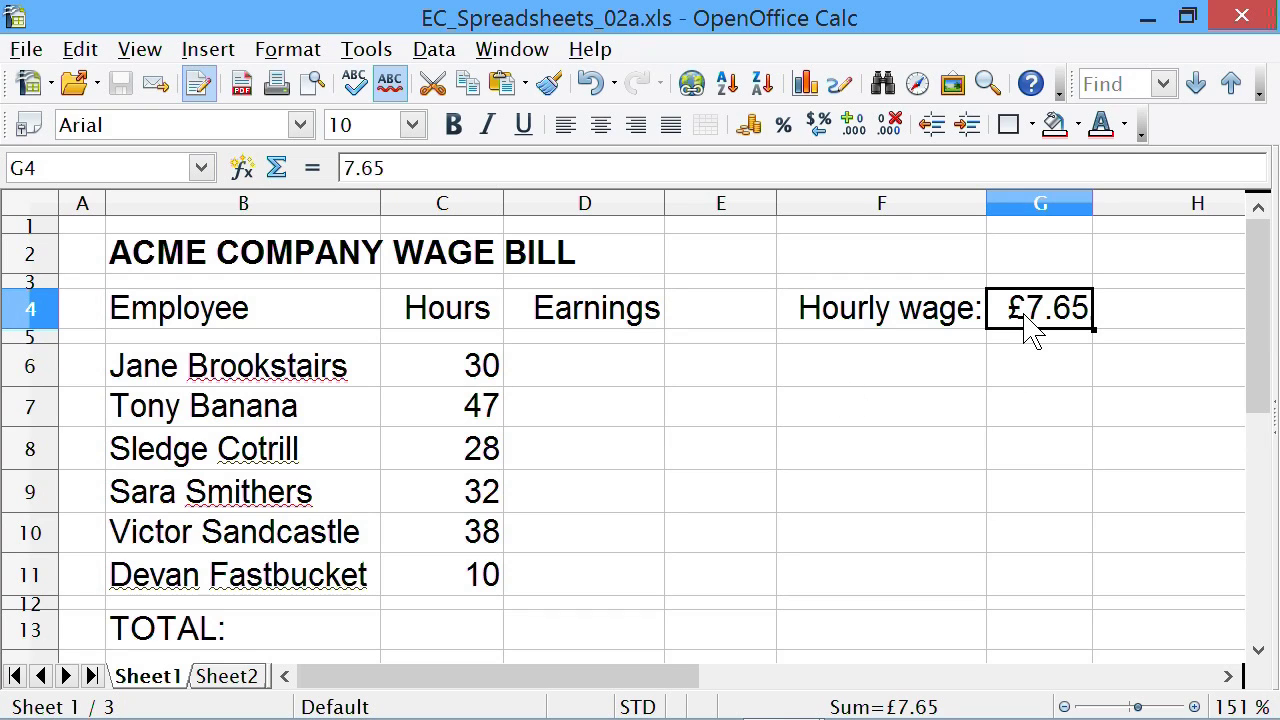
{"action": "left_click", "coordinate": [621, 380]}
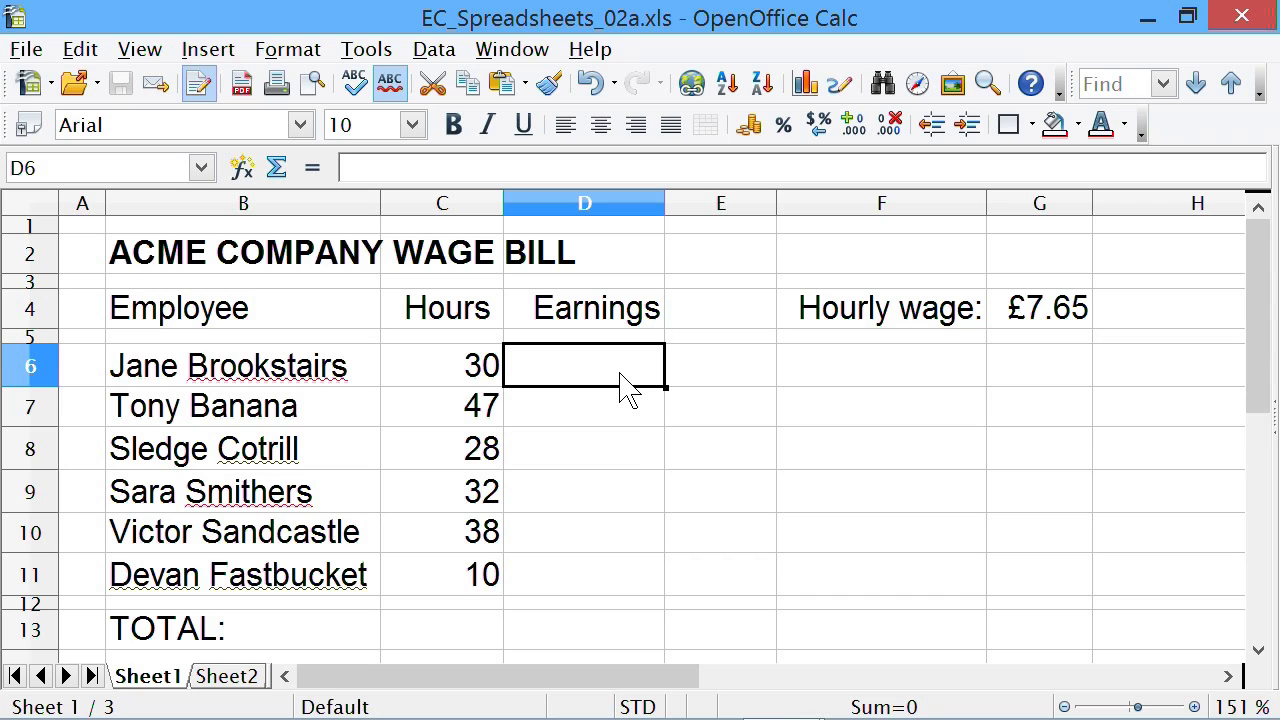
Enter =C6*G4 in D6 so the first employee earns £229.50
{"action": "type", "text": "="}
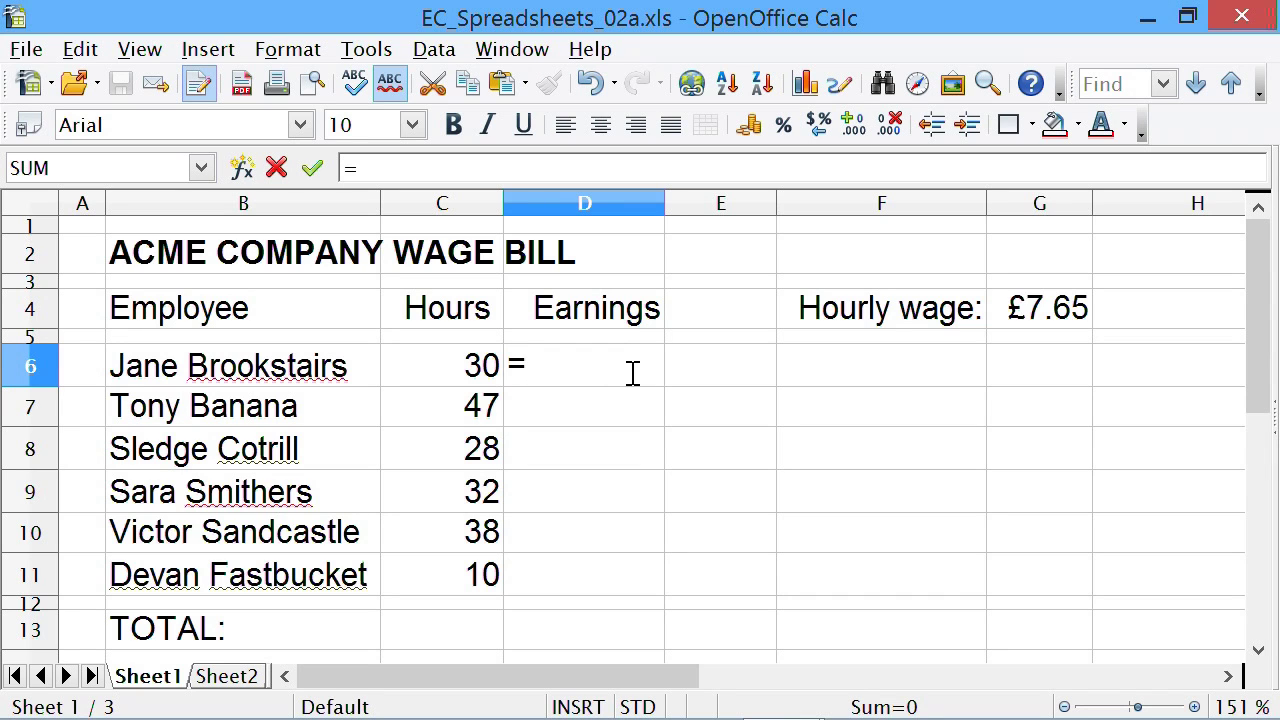
{"action": "left_click", "coordinate": [457, 390]}
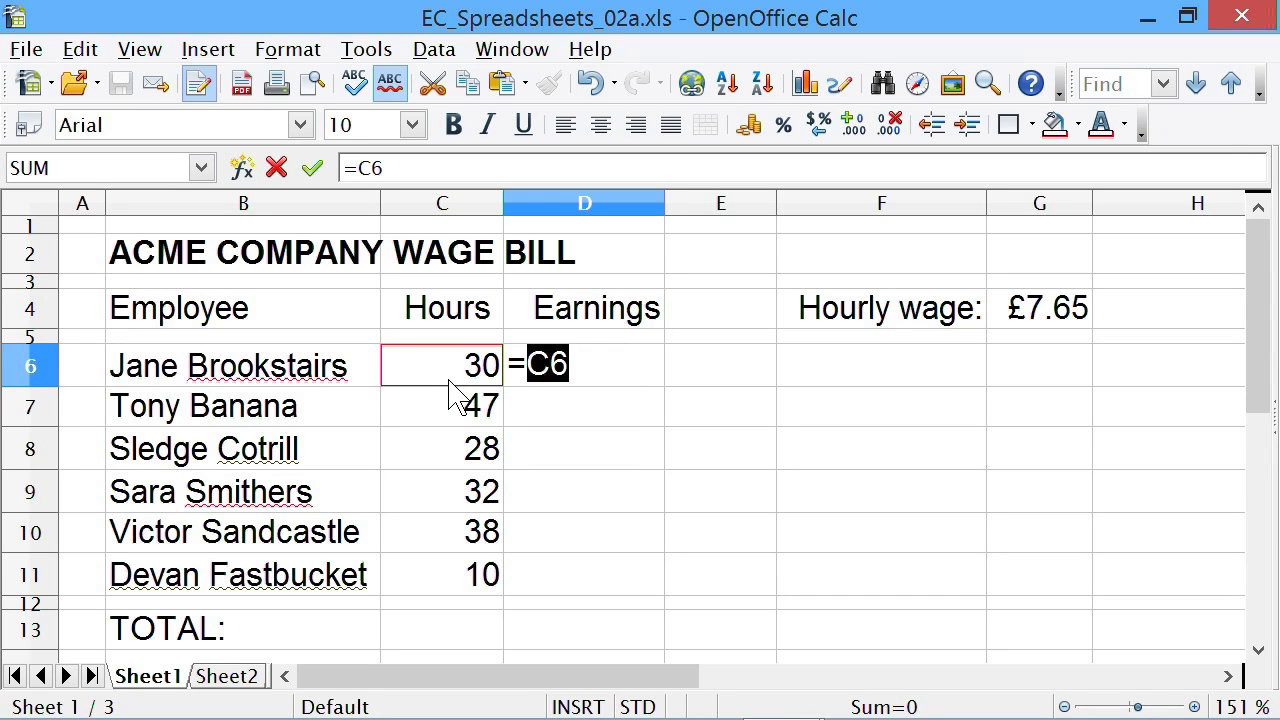
{"action": "type", "text": "*"}
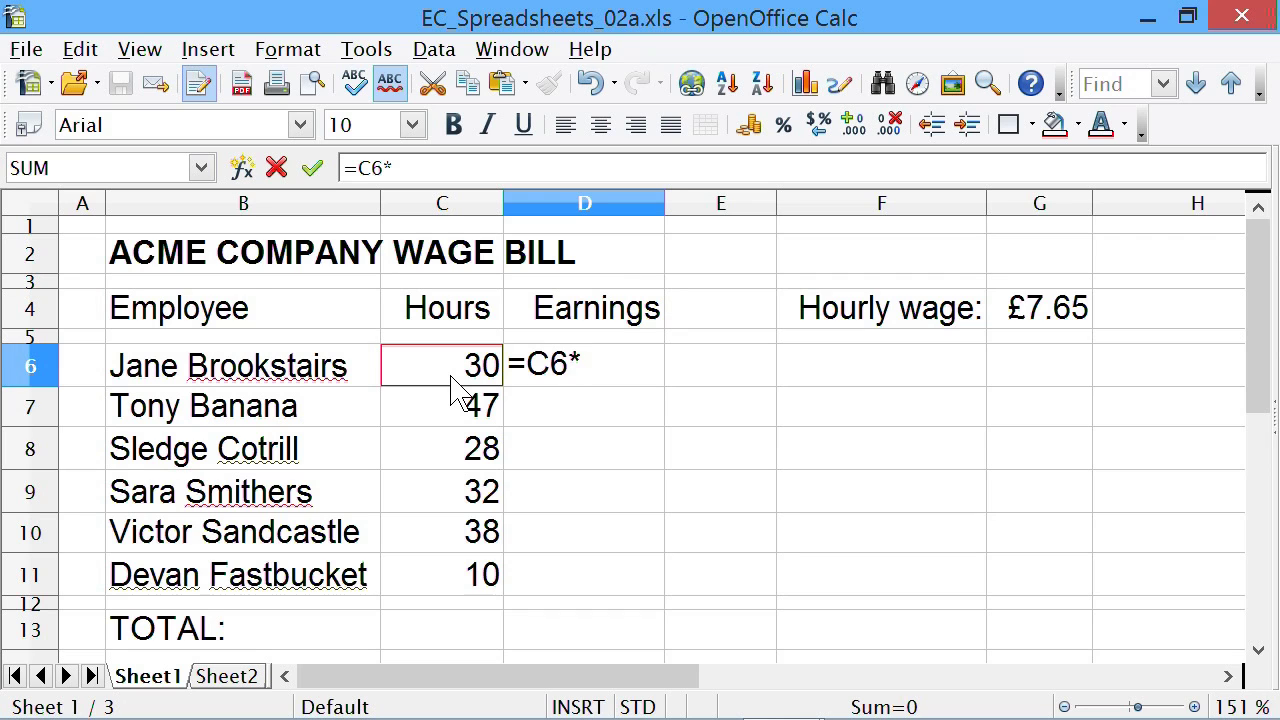
{"action": "left_click", "coordinate": [1030, 318]}
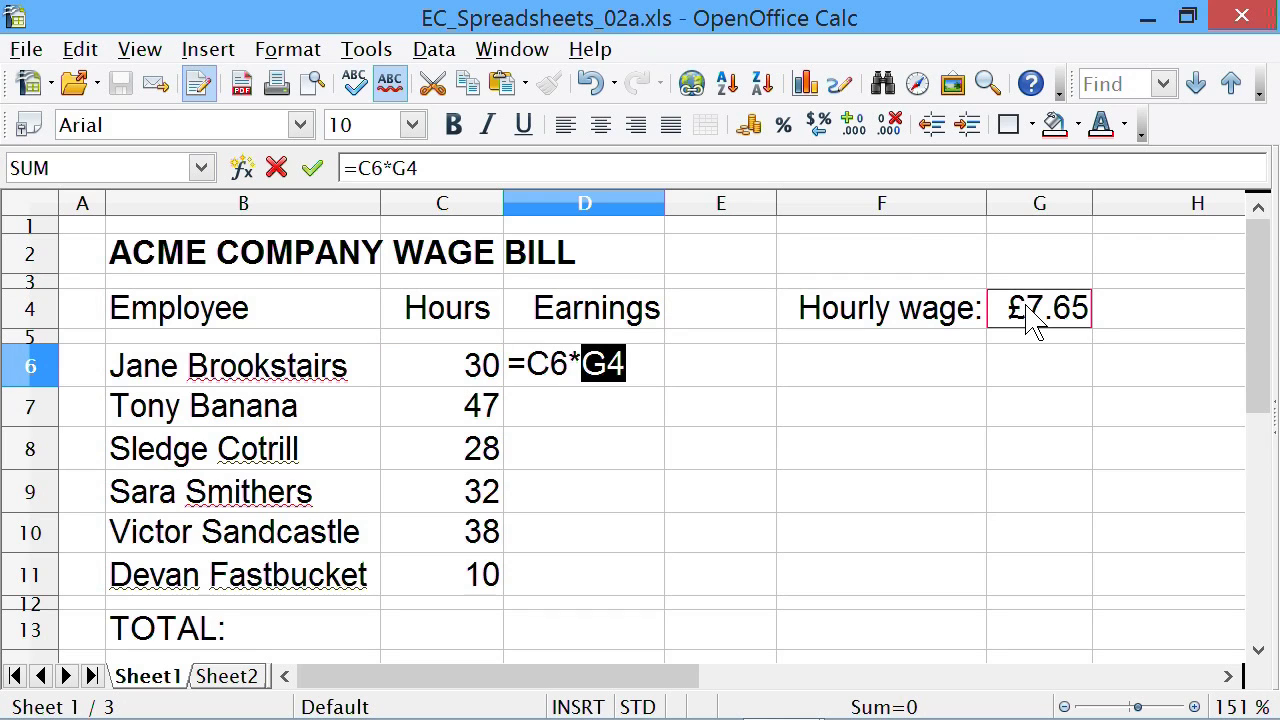
{"action": "key", "text": "Return"}
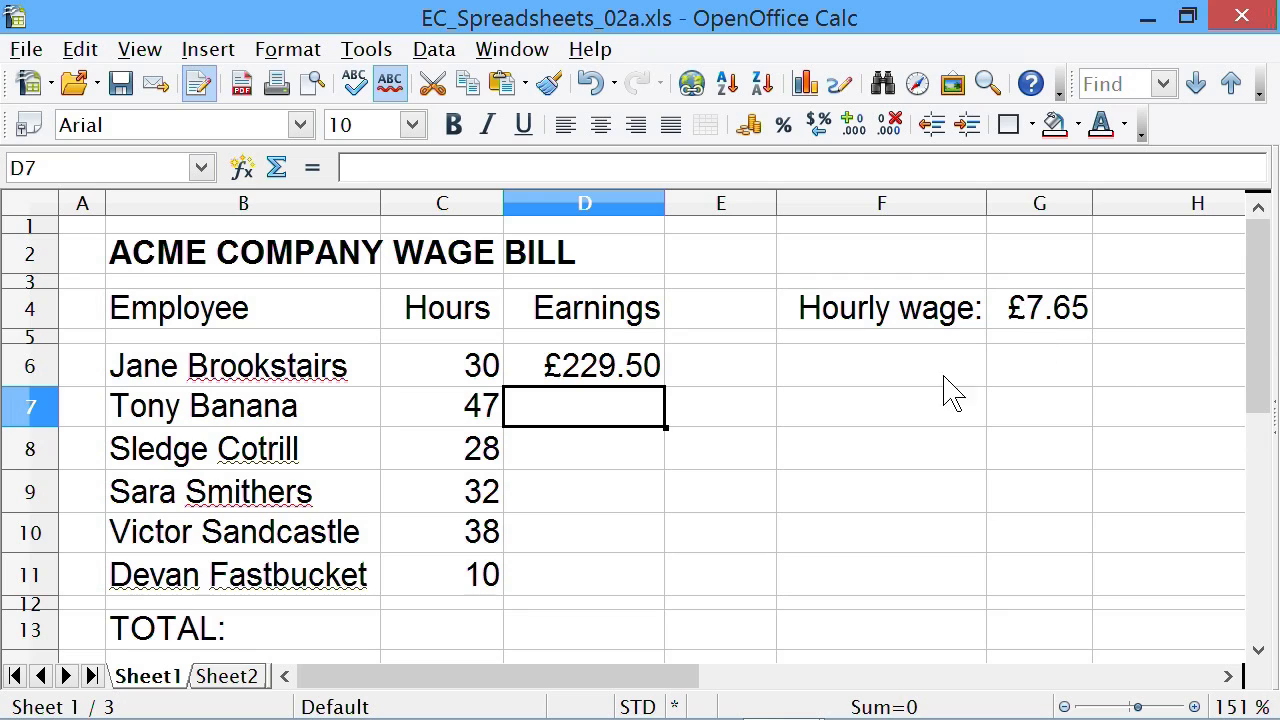
{"action": "left_click", "coordinate": [615, 372]}
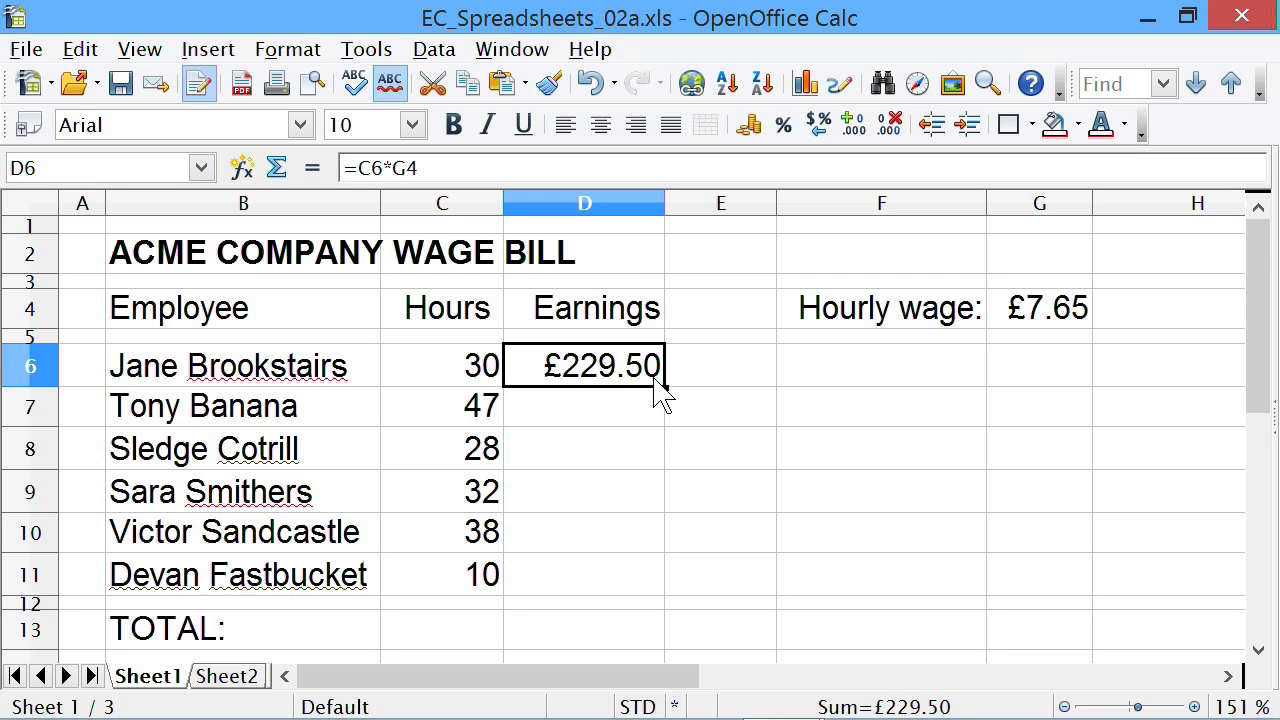
{"action": "left_click_drag", "start_coordinate": [665, 389], "coordinate": [668, 598]}
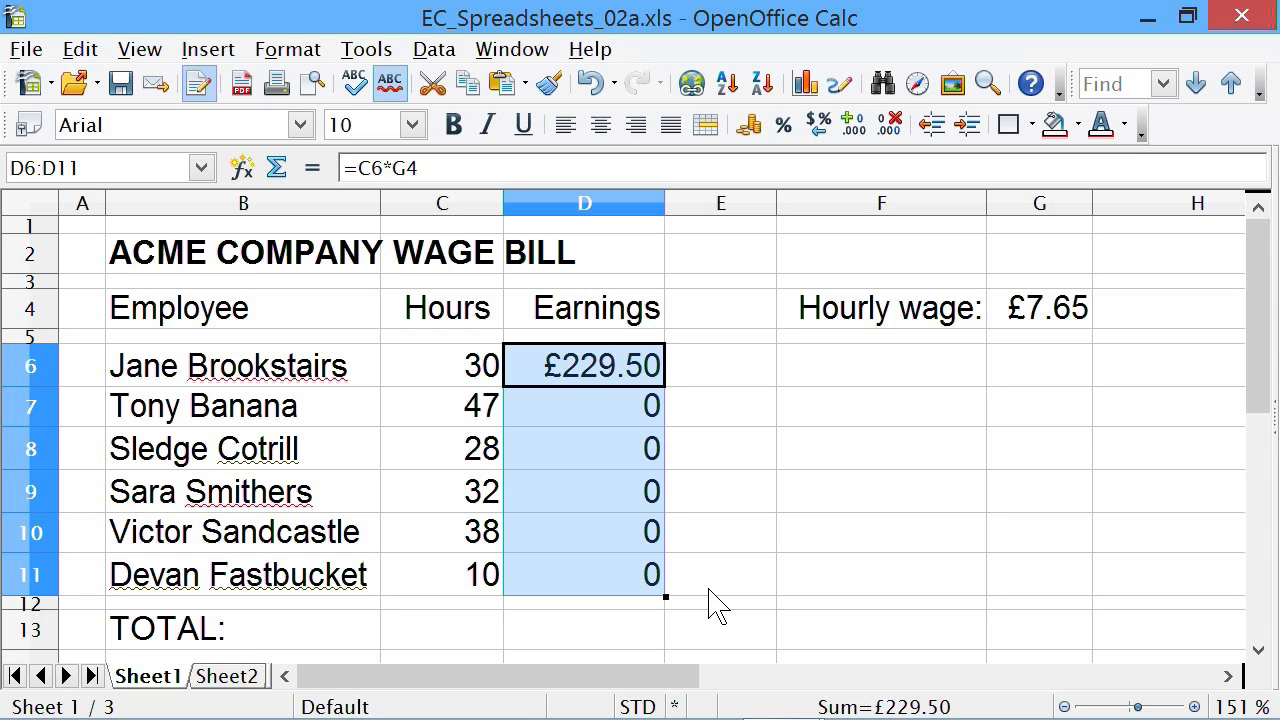
{"action": "left_click", "coordinate": [735, 382]}
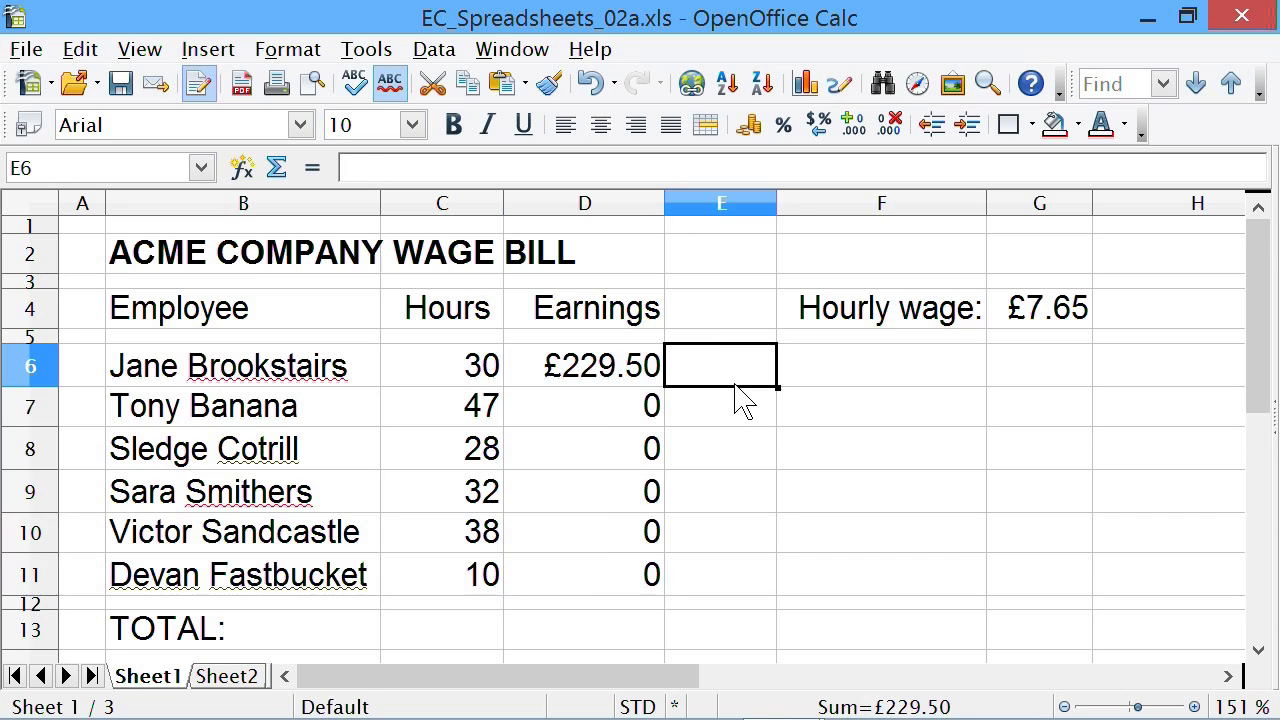
{"action": "left_click", "coordinate": [600, 380]}
{"action": "double_click", "coordinate": [590, 365]}
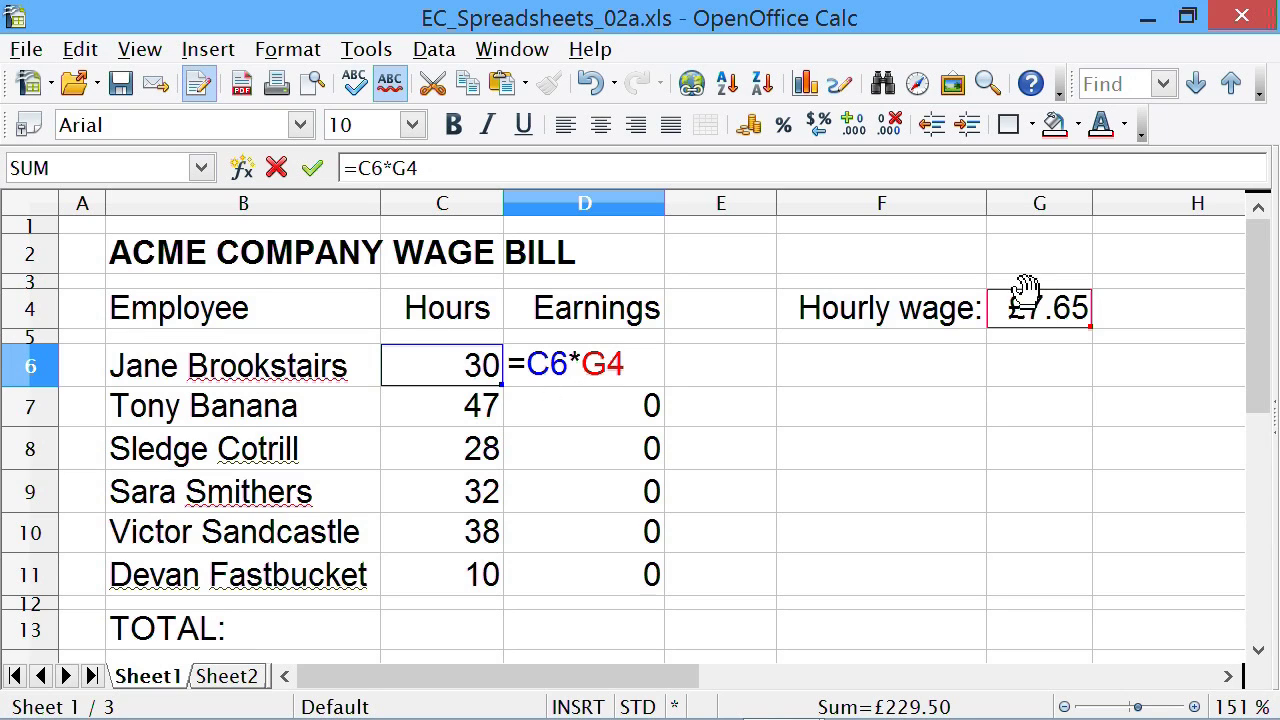
{"action": "key", "text": "Return"}
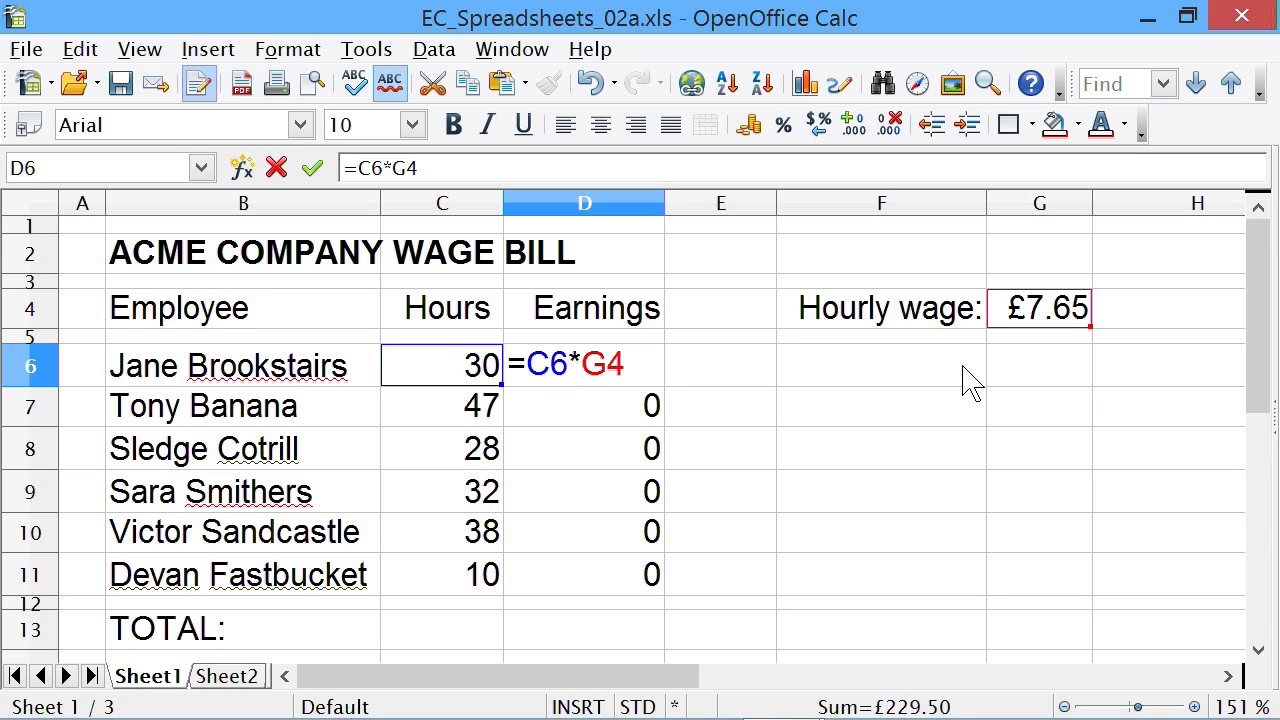
{"action": "left_click", "coordinate": [598, 425]}
{"action": "double_click", "coordinate": [595, 410]}
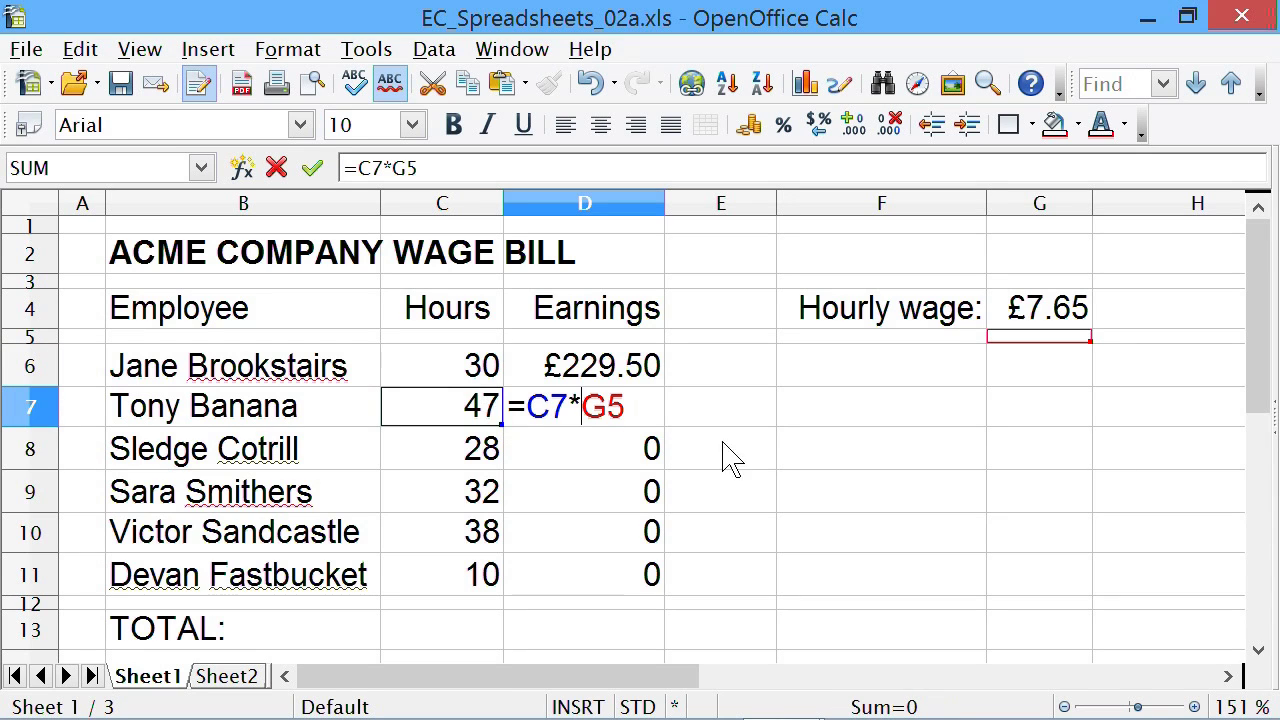
{"action": "key", "text": "Escape"}
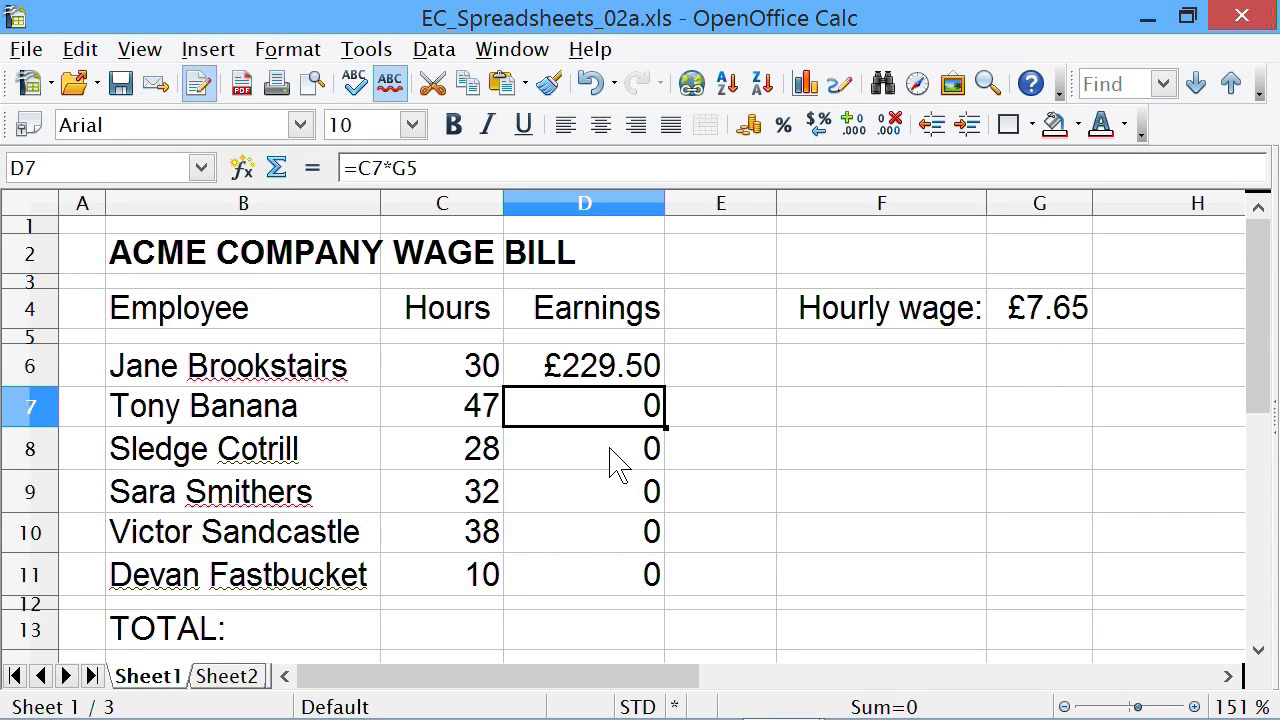
{"action": "left_click", "coordinate": [614, 452]}
{"action": "double_click", "coordinate": [614, 452]}
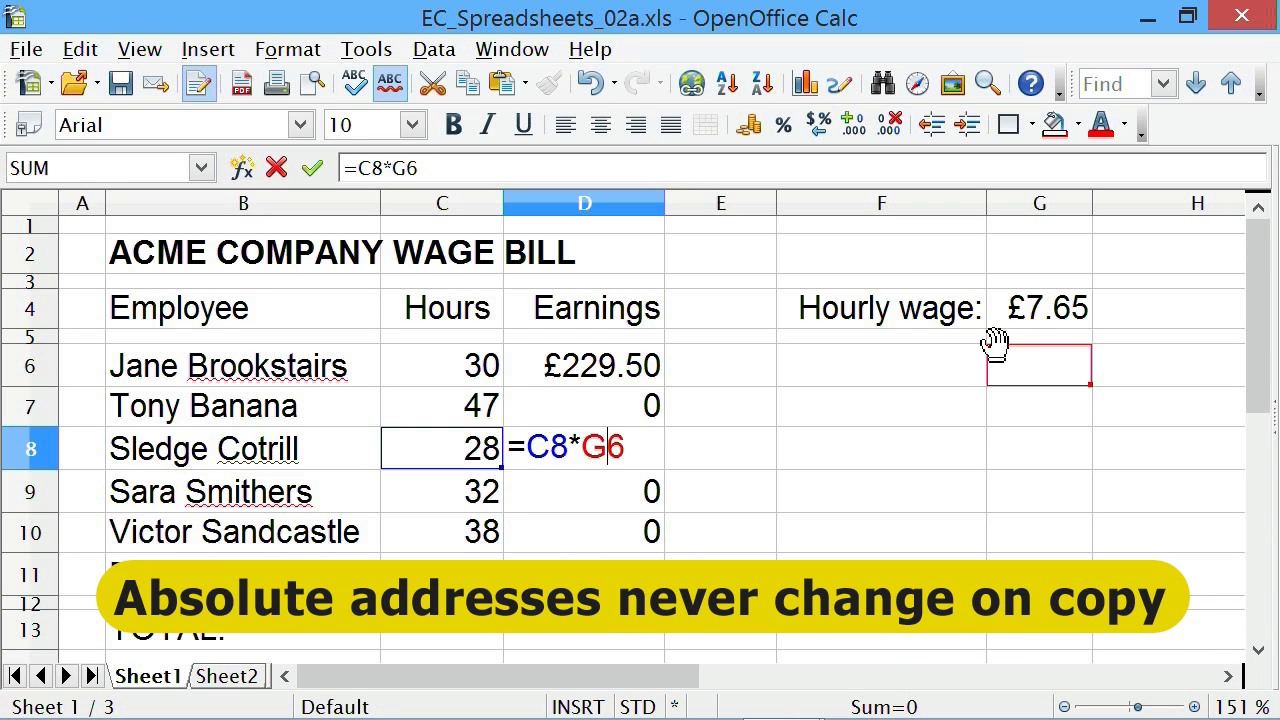
{"action": "key", "text": "Return"}
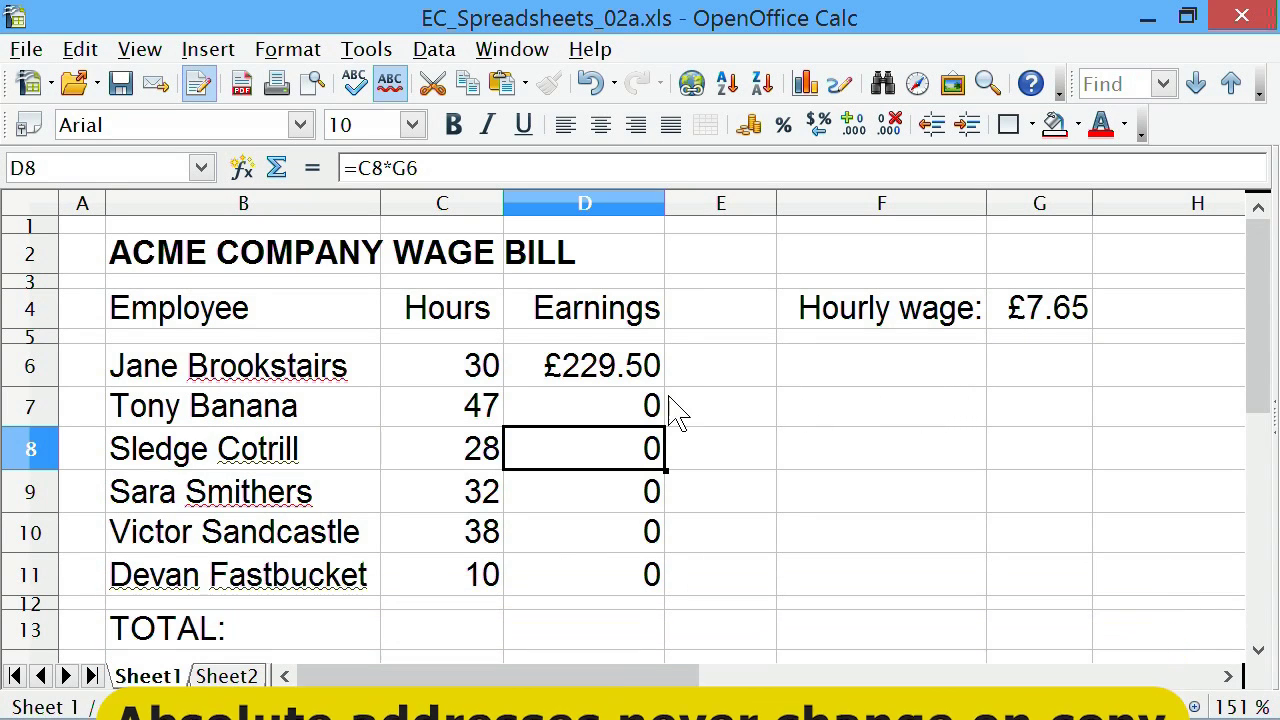
{"action": "left_click_drag", "start_coordinate": [632, 412], "coordinate": [654, 577]}
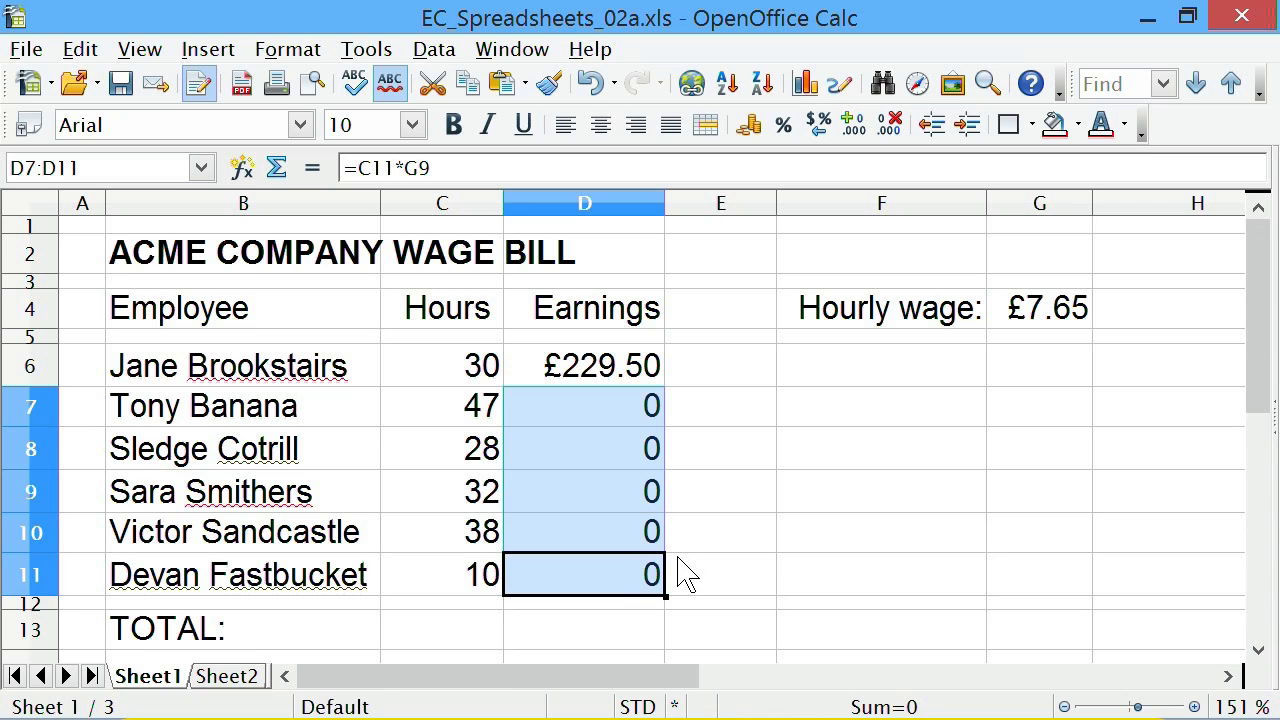
{"action": "key", "text": "BackSpace"}
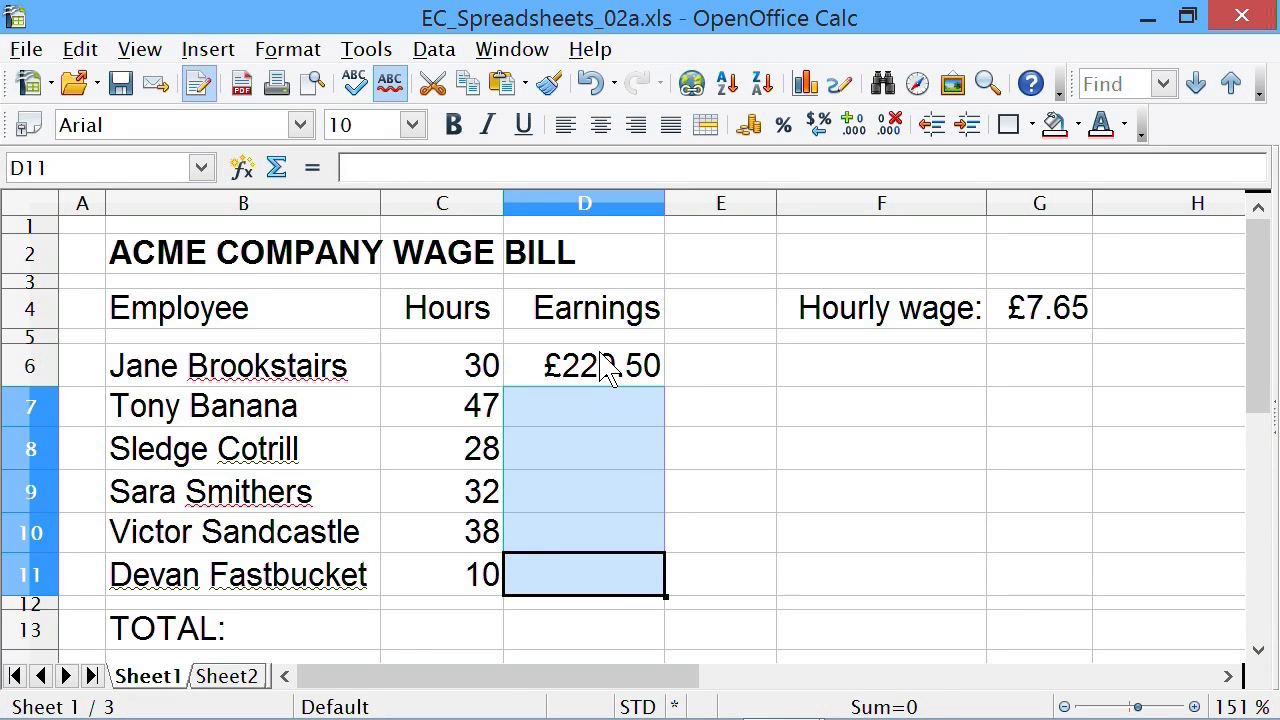
{"action": "left_click", "coordinate": [606, 366]}
Retype D6 as =C6*G4 and insert $ signs so it reads =C6*$G$4
{"action": "key", "text": "BackSpace"}
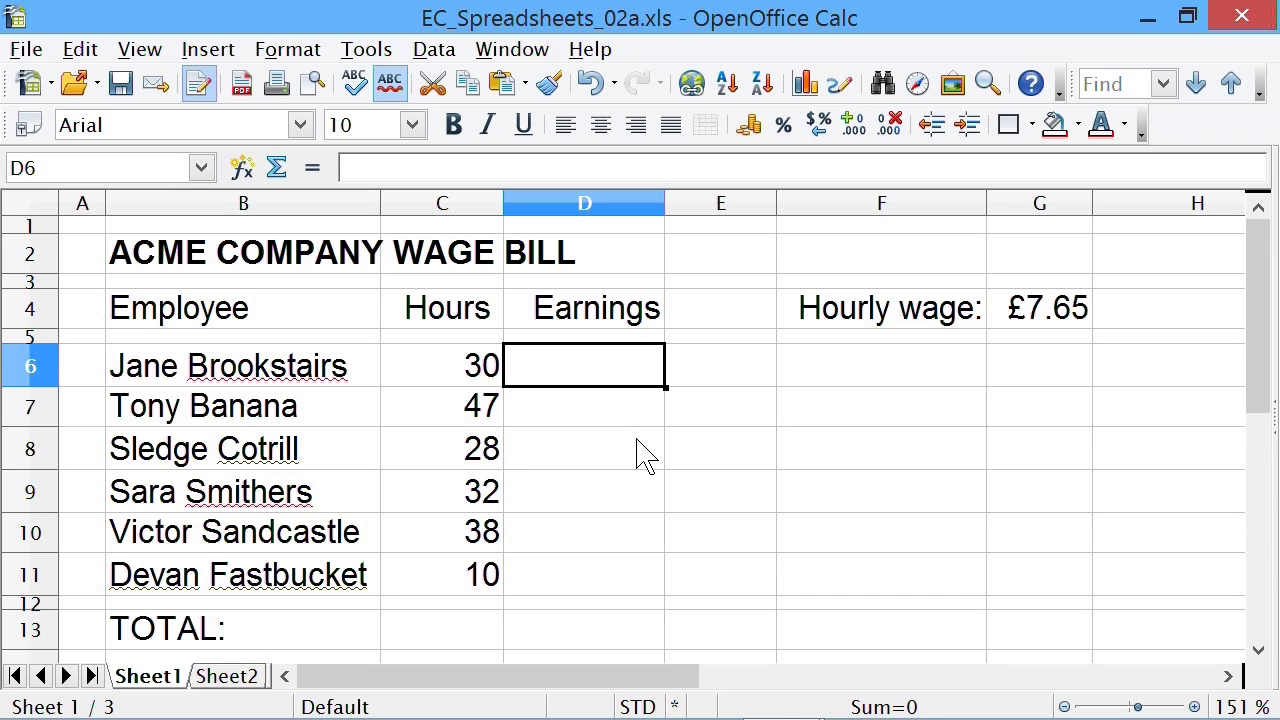
{"action": "type", "text": "="}
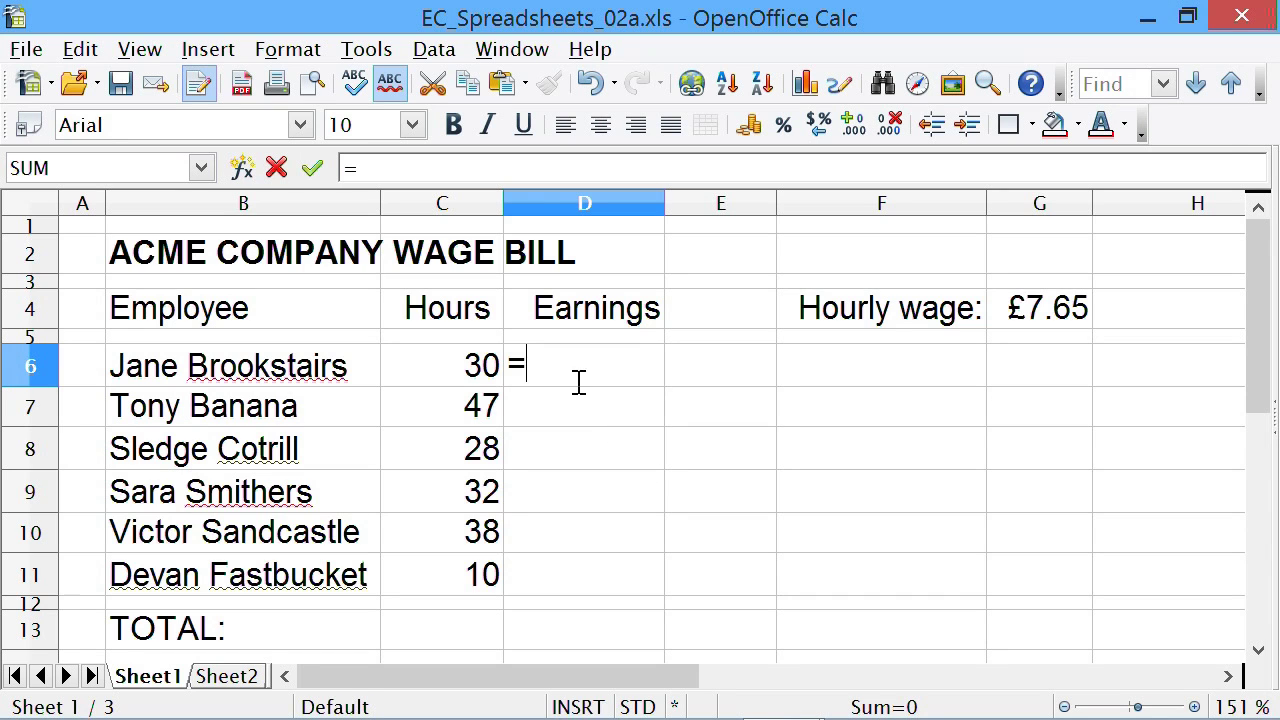
{"action": "left_click", "coordinate": [465, 378]}
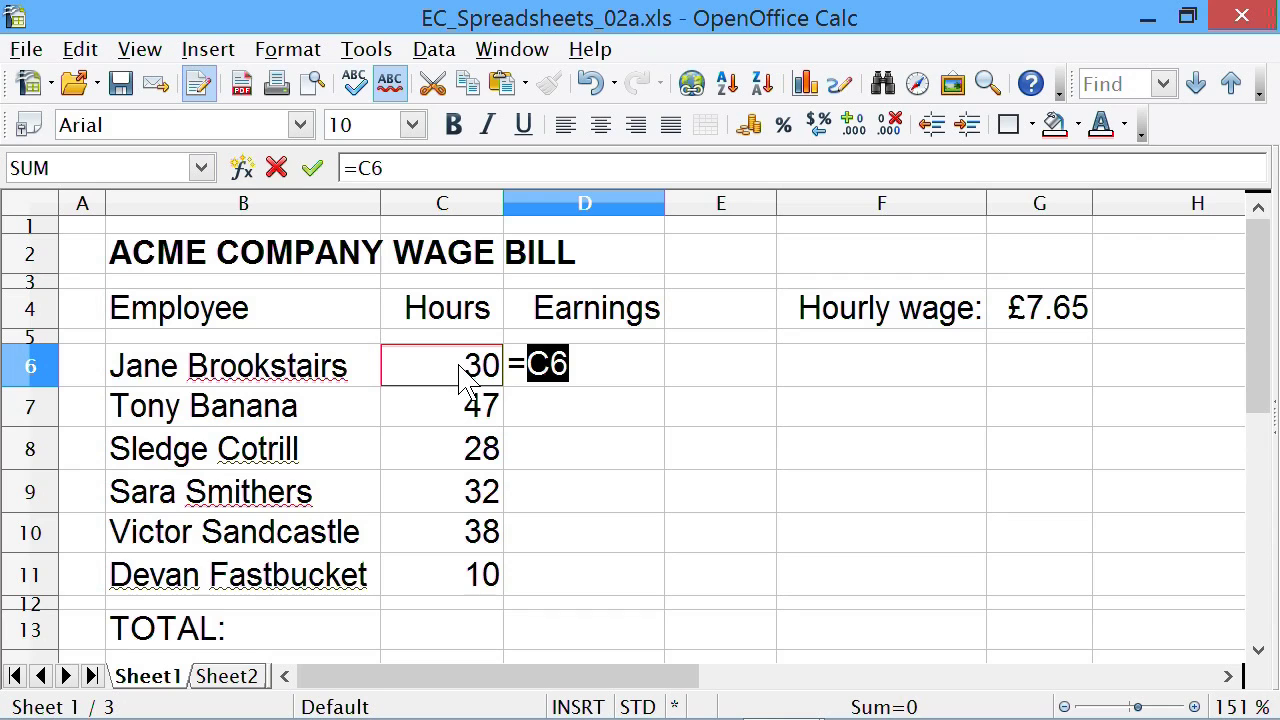
{"action": "type", "text": "*"}
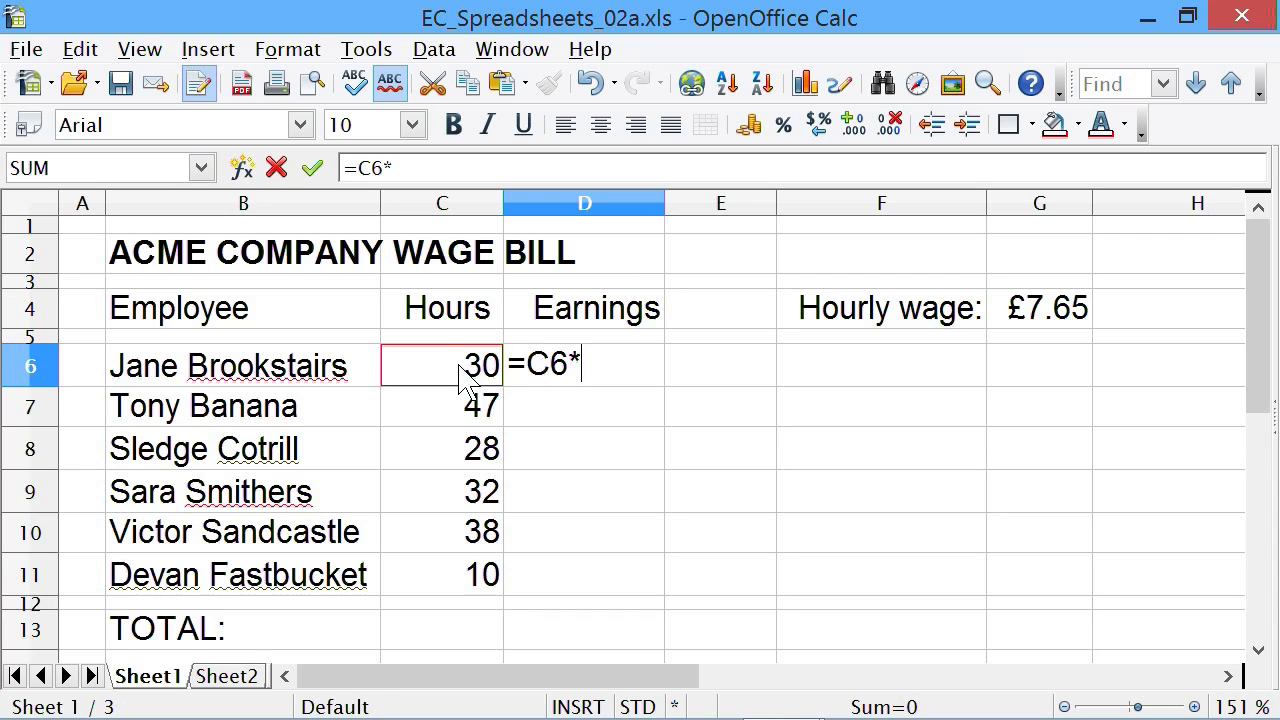
{"action": "left_click", "coordinate": [1050, 322]}
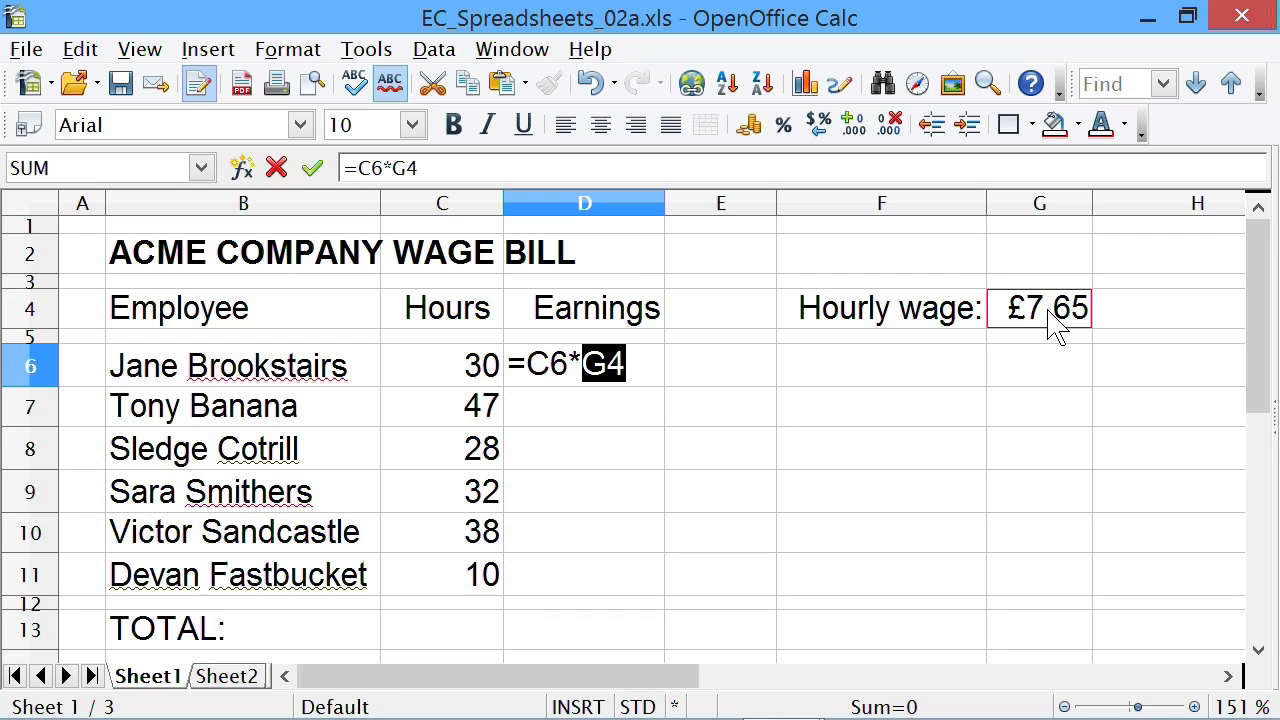
{"action": "left_click", "coordinate": [583, 364]}
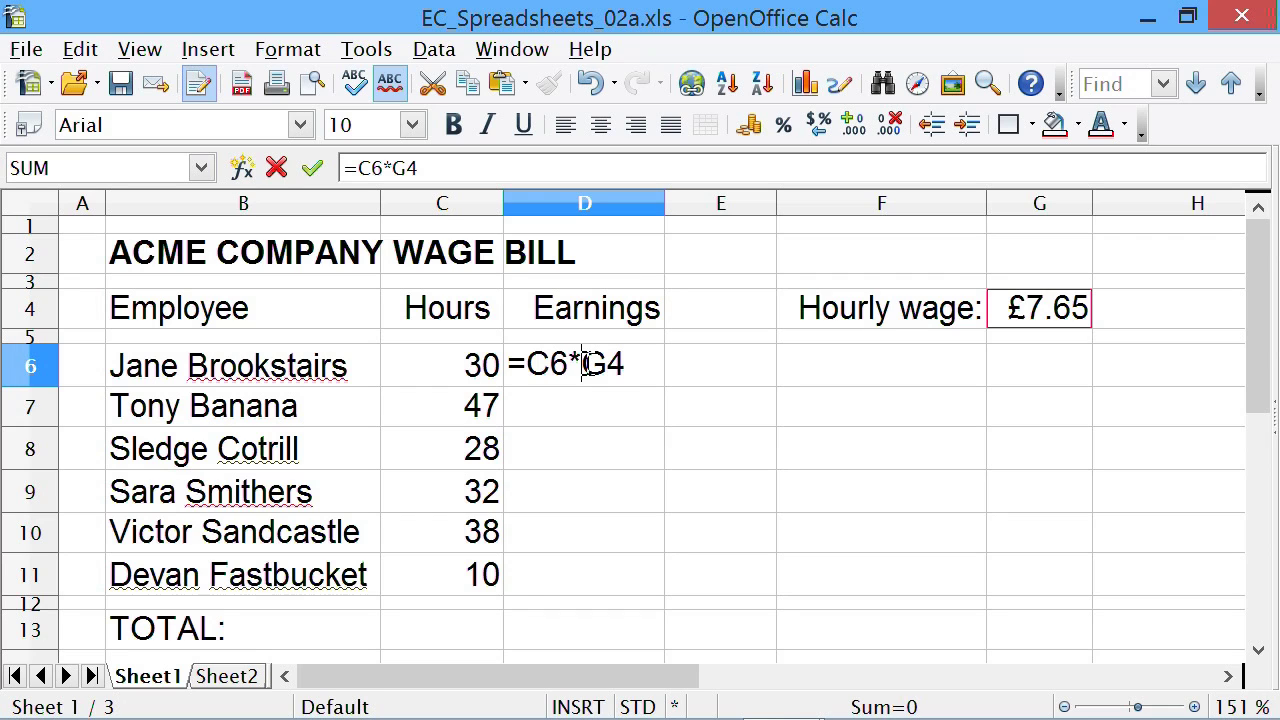
{"action": "type", "text": "$"}
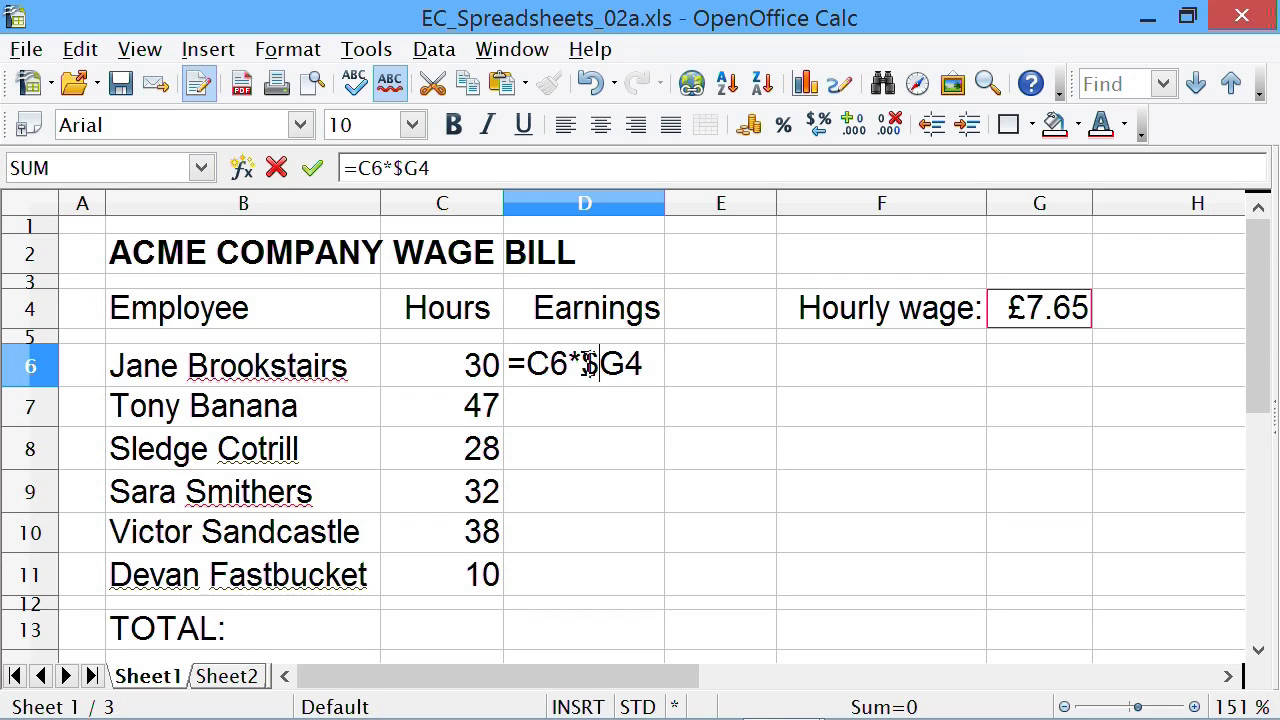
{"action": "left_click", "coordinate": [623, 366]}
{"action": "type", "text": "$"}
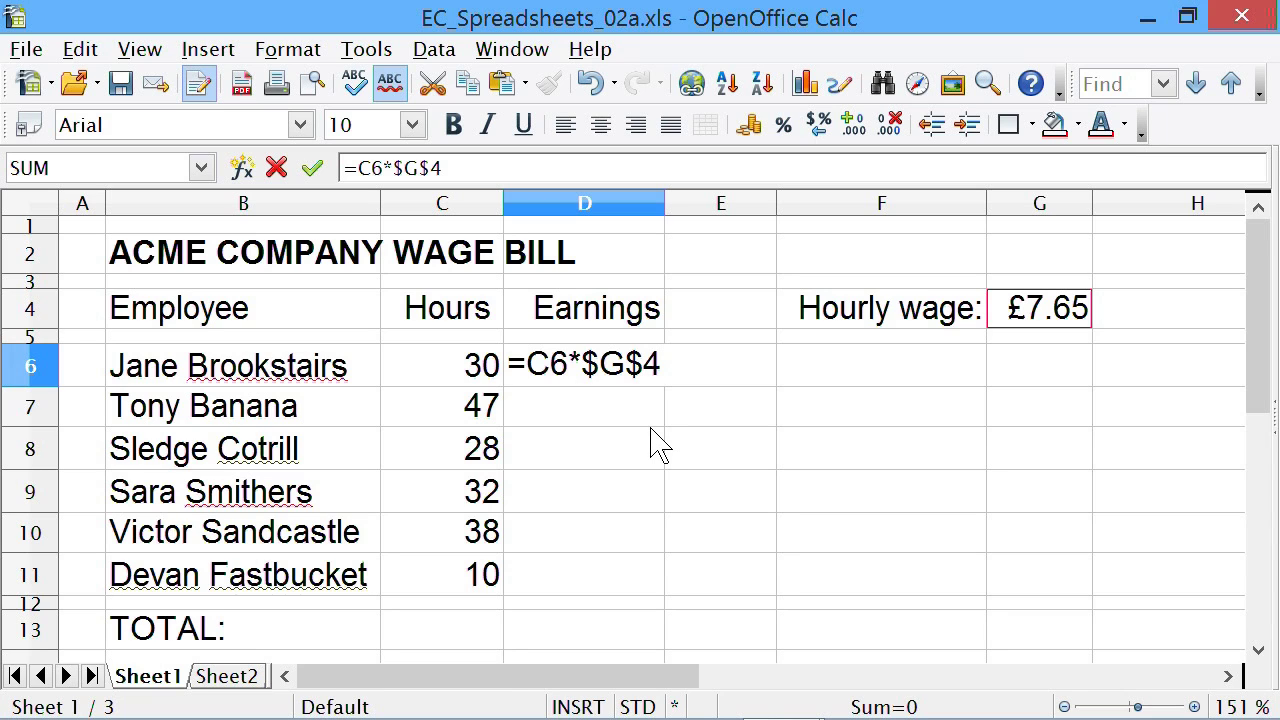
{"action": "key", "text": "Return"}
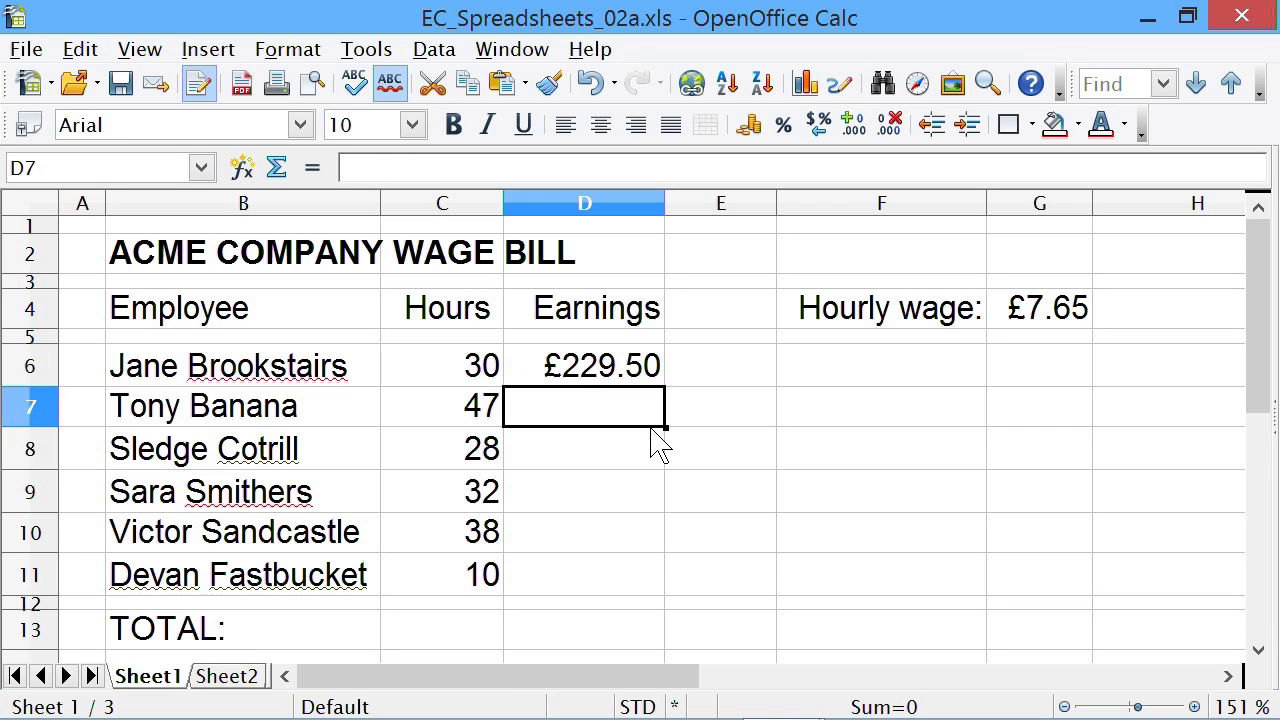
Fill D6's formula down to D11 and inspect the copied formulas in D6, D7 and D8
{"action": "left_click", "coordinate": [611, 370]}
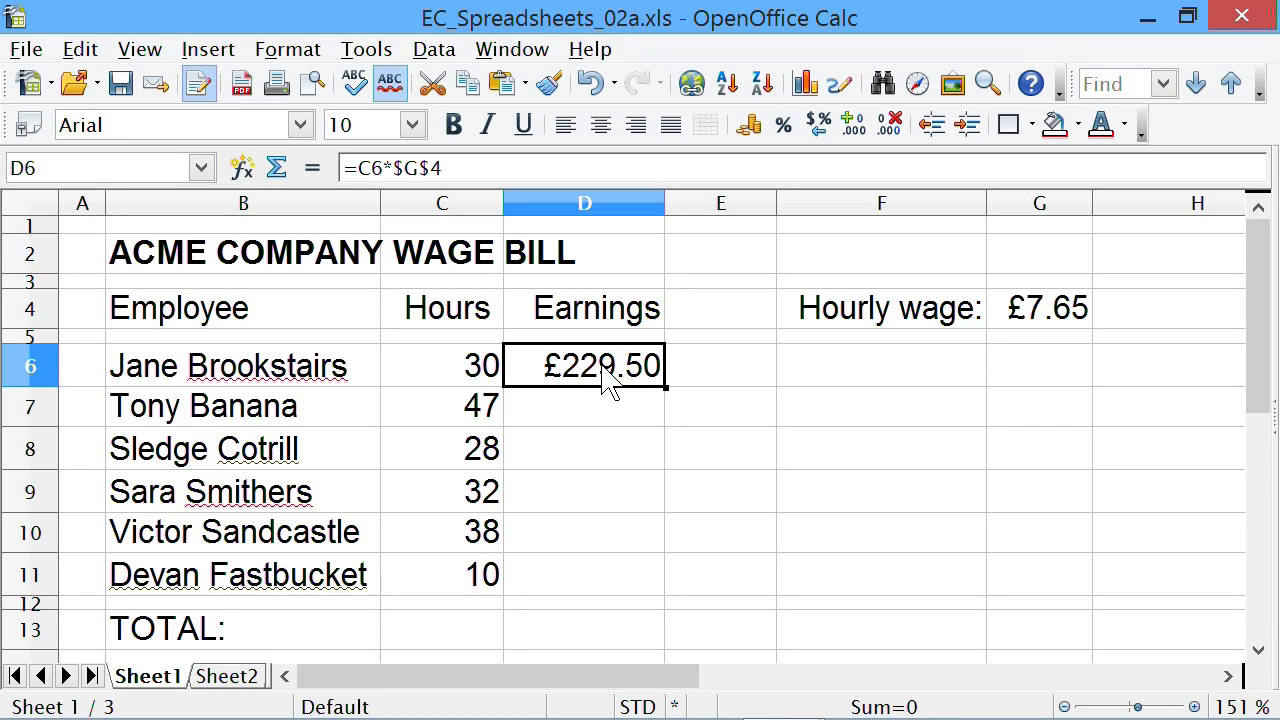
{"action": "left_click_drag", "start_coordinate": [665, 388], "coordinate": [743, 591]}
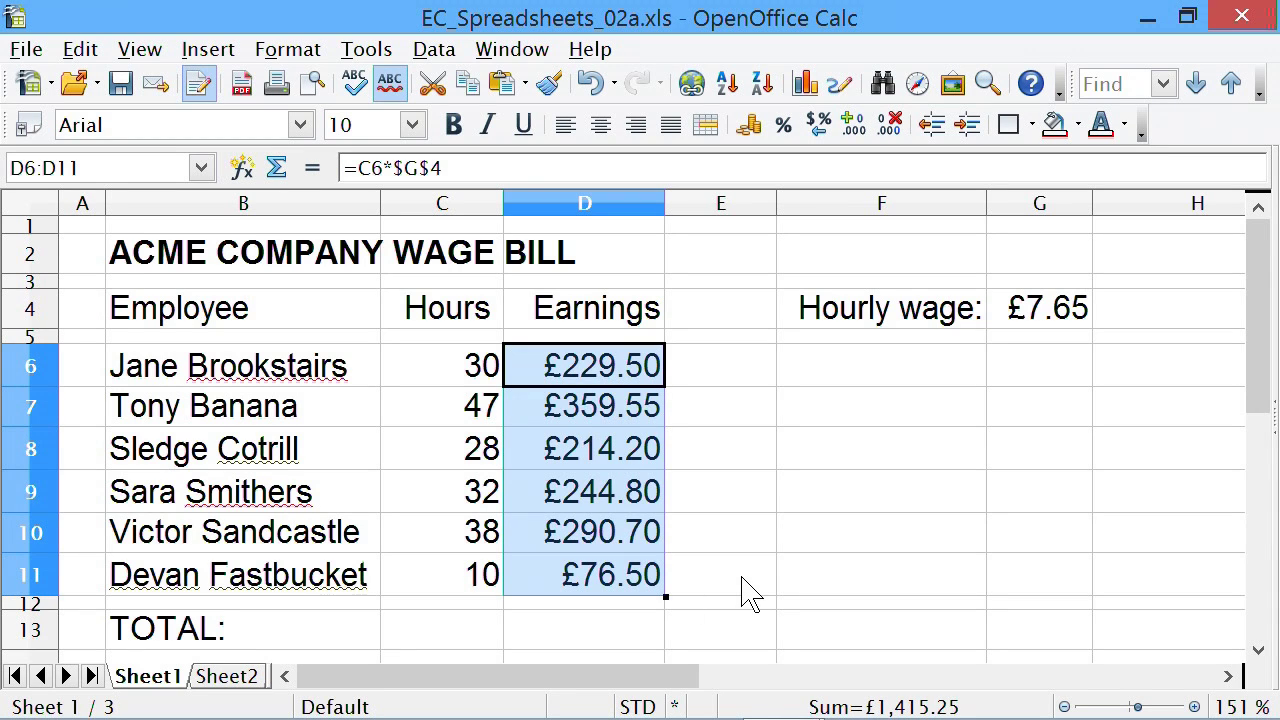
{"action": "double_click", "coordinate": [605, 364]}
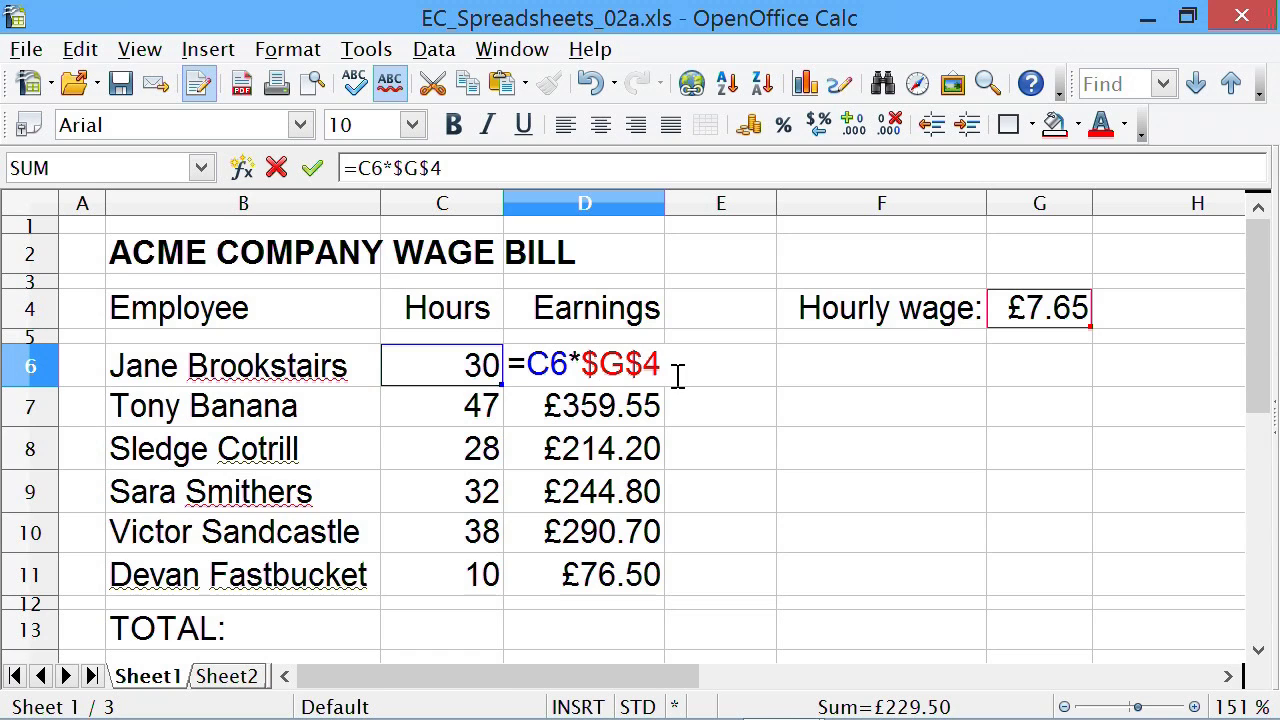
{"action": "key", "text": "Return"}
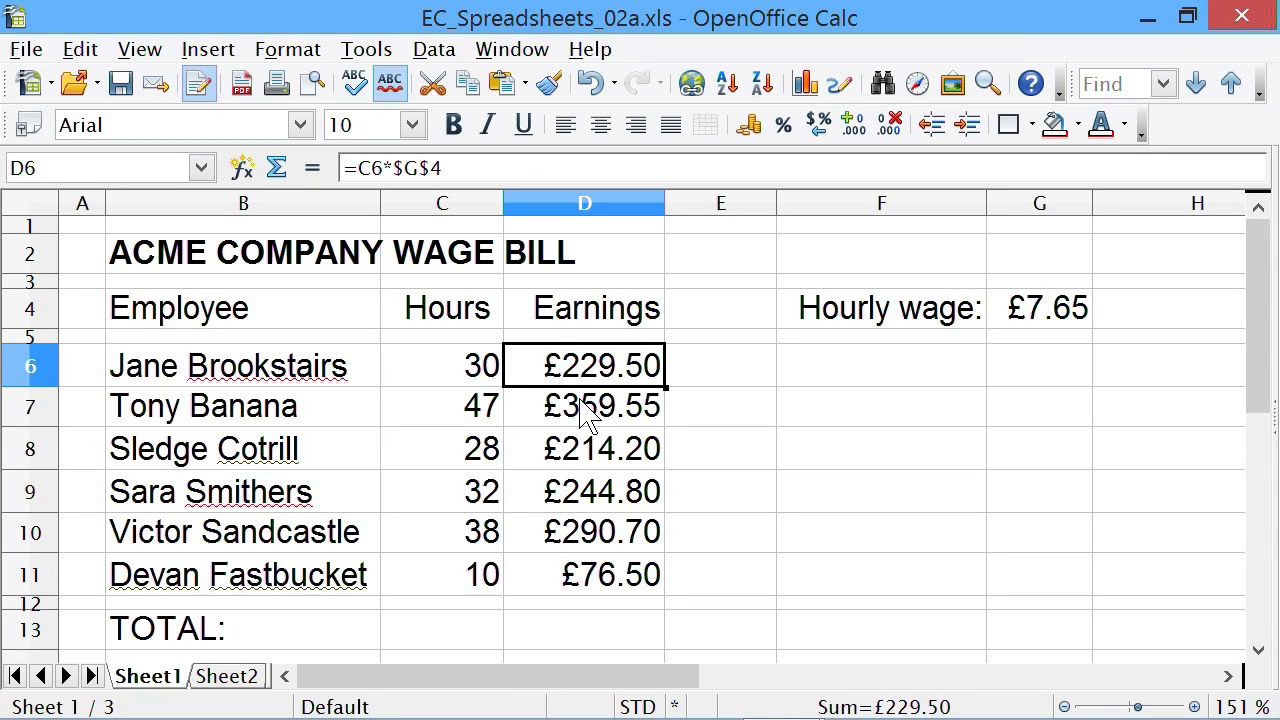
{"action": "double_click", "coordinate": [588, 415]}
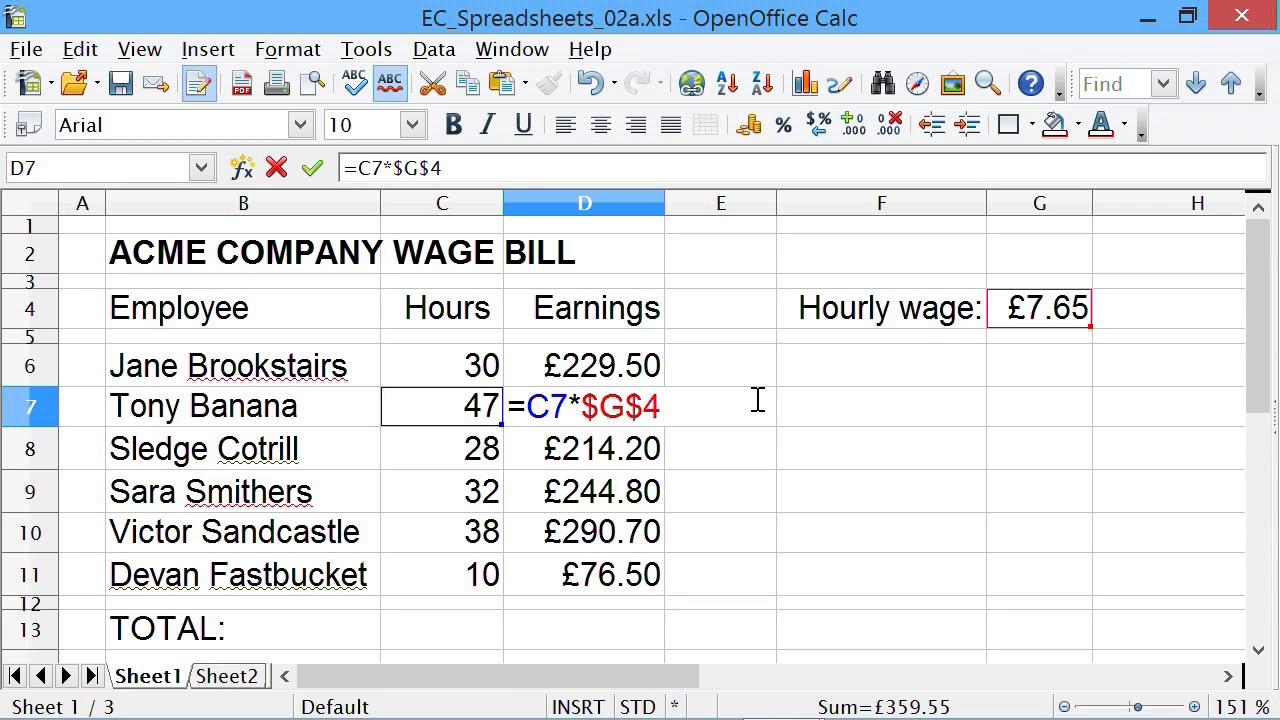
{"action": "key", "text": "Return"}
{"action": "left_click", "coordinate": [612, 468]}
{"action": "double_click", "coordinate": [612, 468]}
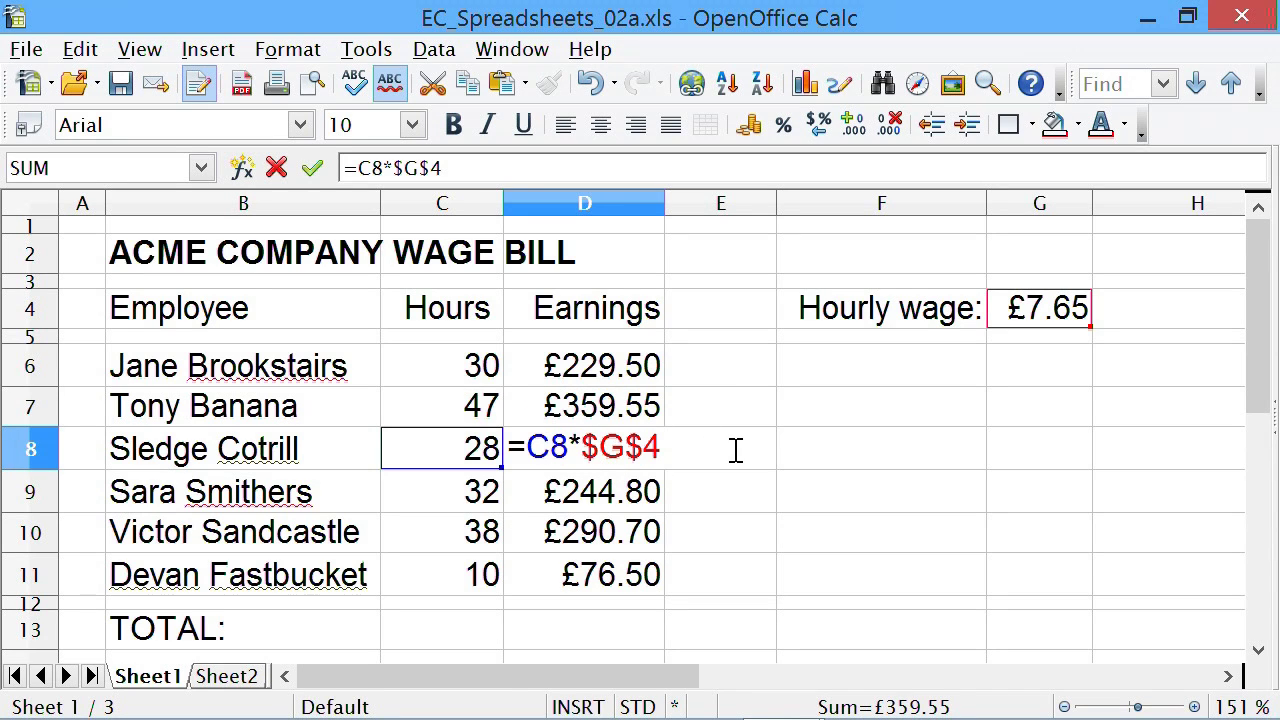
{"action": "key", "text": "Return"}
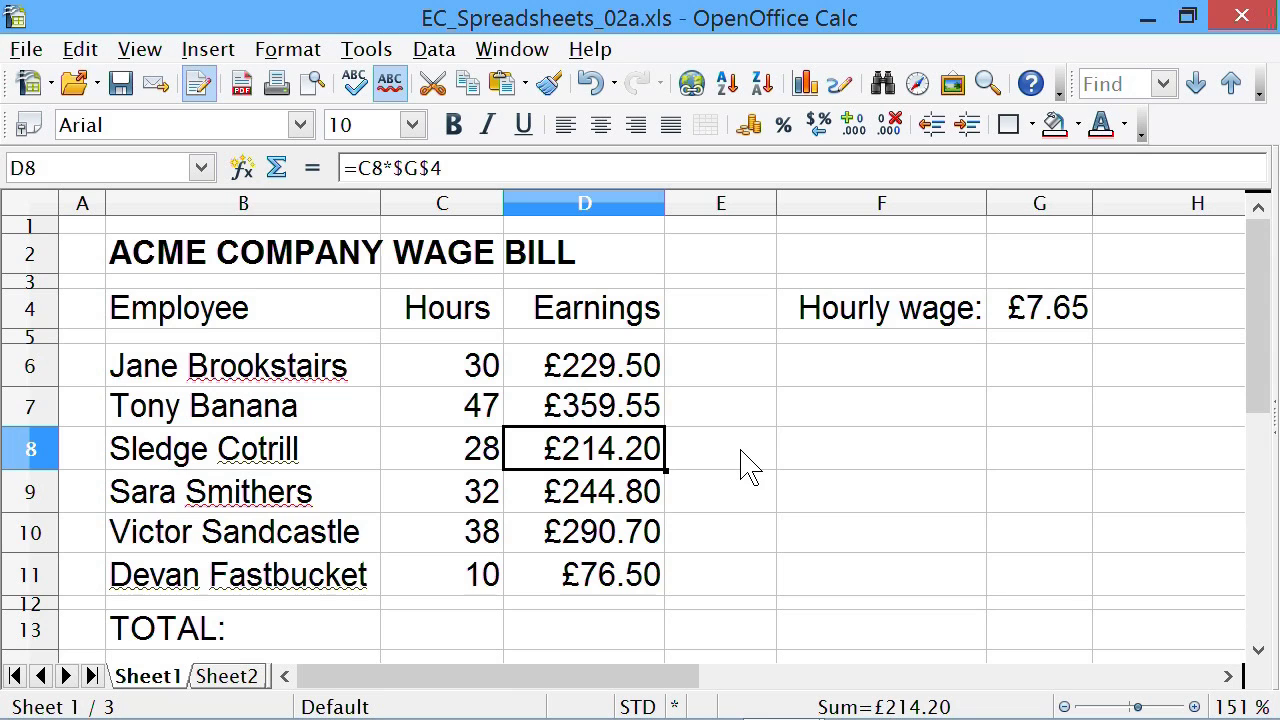
Delete the earnings formulas in D6:D11, leaving D6 selected
{"action": "left_click_drag", "start_coordinate": [715, 418], "coordinate": [606, 548]}
{"action": "left_click_drag", "start_coordinate": [630, 366], "coordinate": [630, 595]}
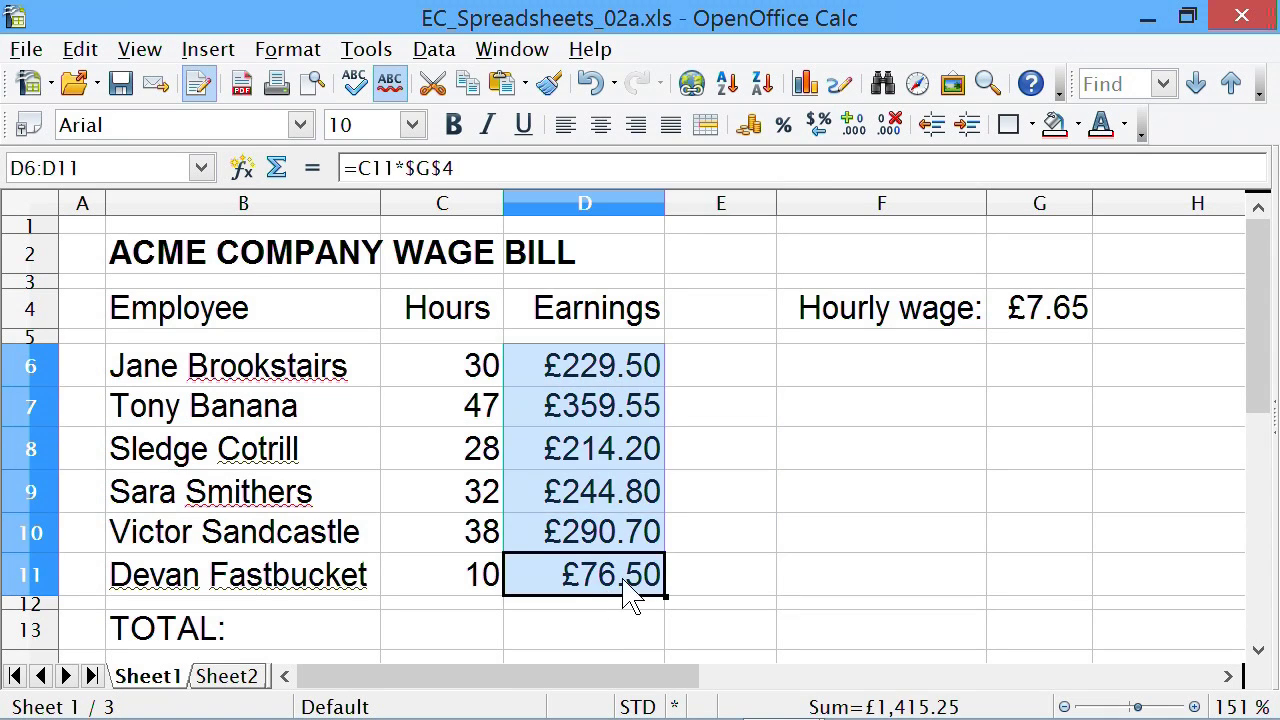
{"action": "key", "text": "Delete"}
{"action": "left_click", "coordinate": [588, 376]}
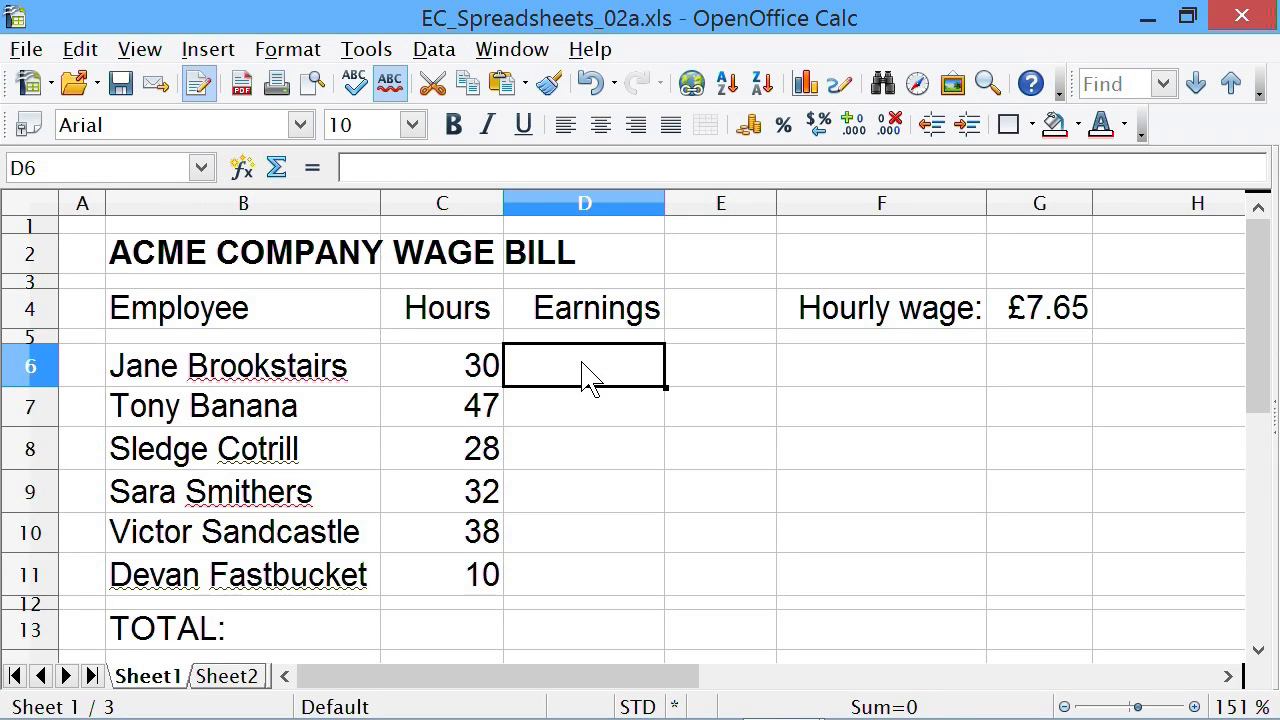
Enter =C6*$G$4 in D6 using Shift+F4, then fill it to D11 (£229.50 to £76.50)
{"action": "type", "text": "="}
{"action": "left_click", "coordinate": [447, 381]}
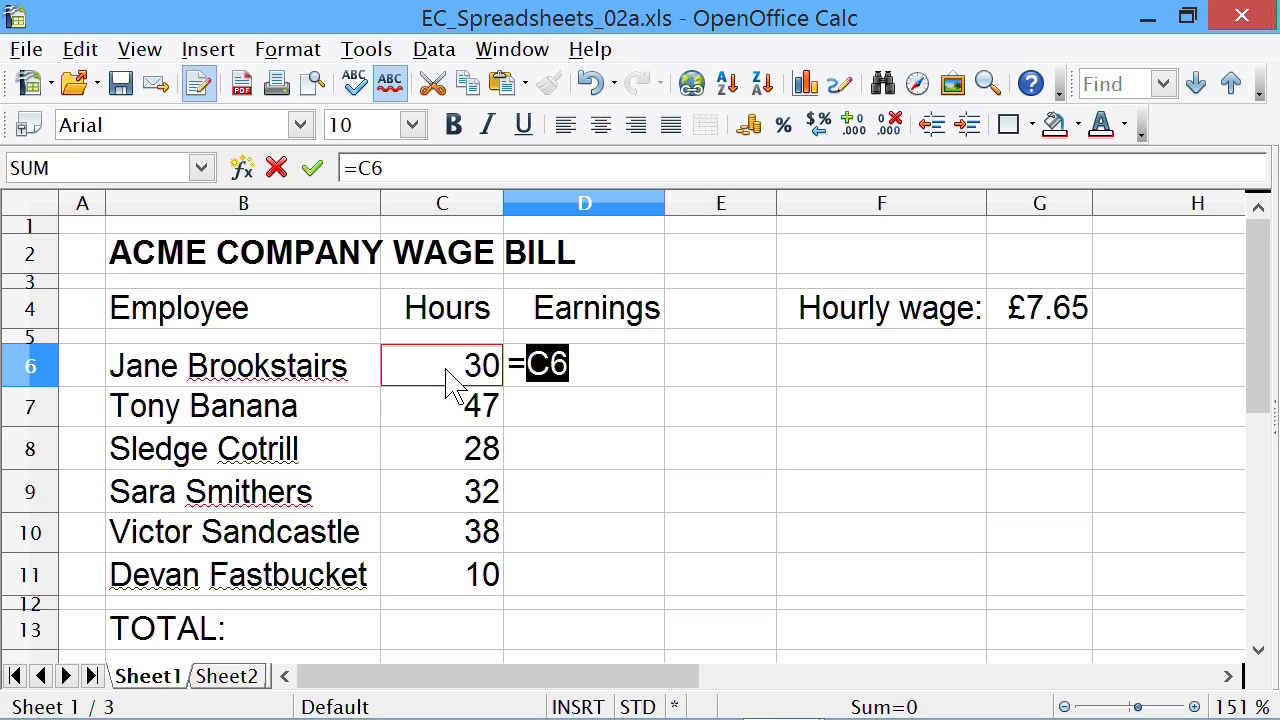
{"action": "type", "text": "*"}
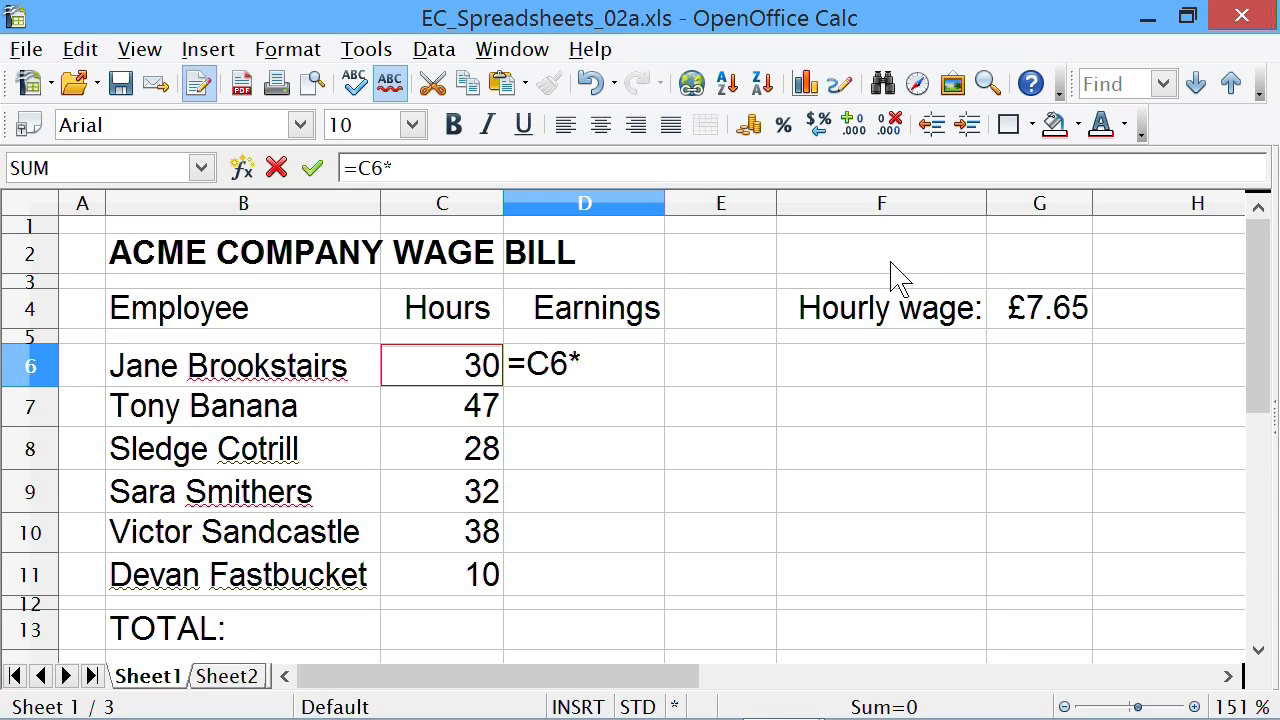
{"action": "left_click", "coordinate": [1035, 325]}
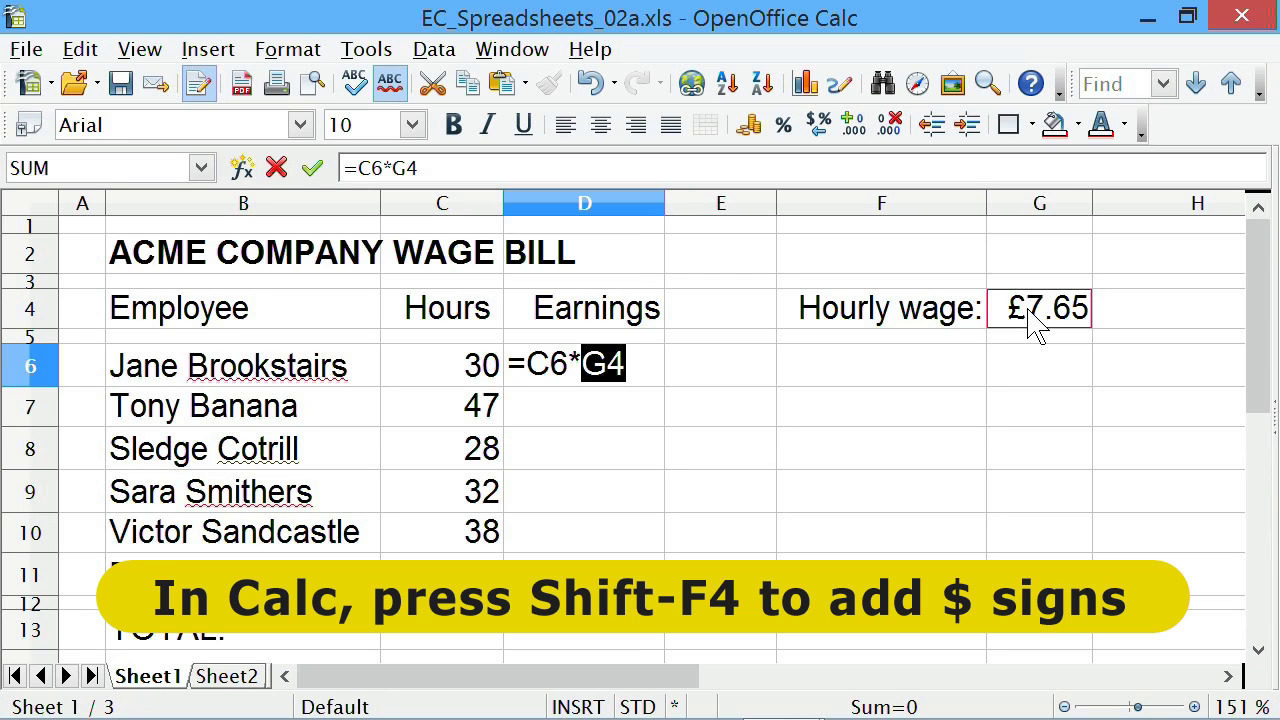
{"action": "key", "text": "shift+F4"}
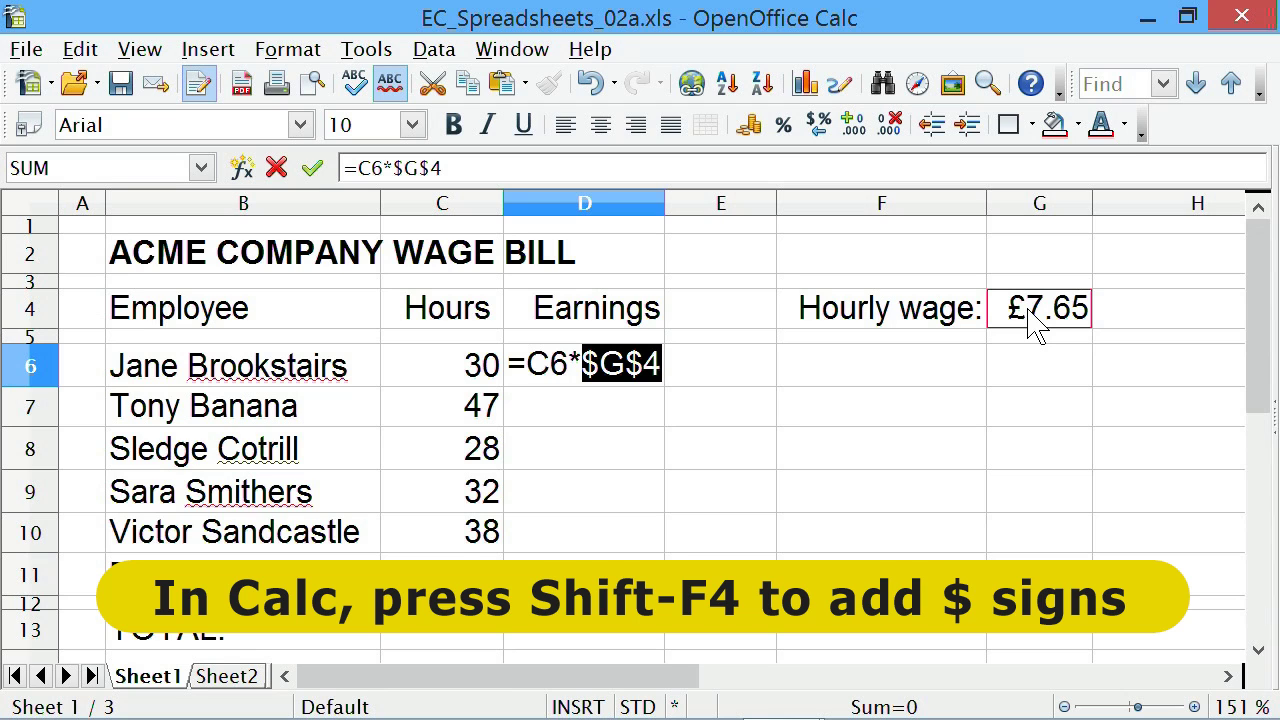
{"action": "key", "text": "Return"}
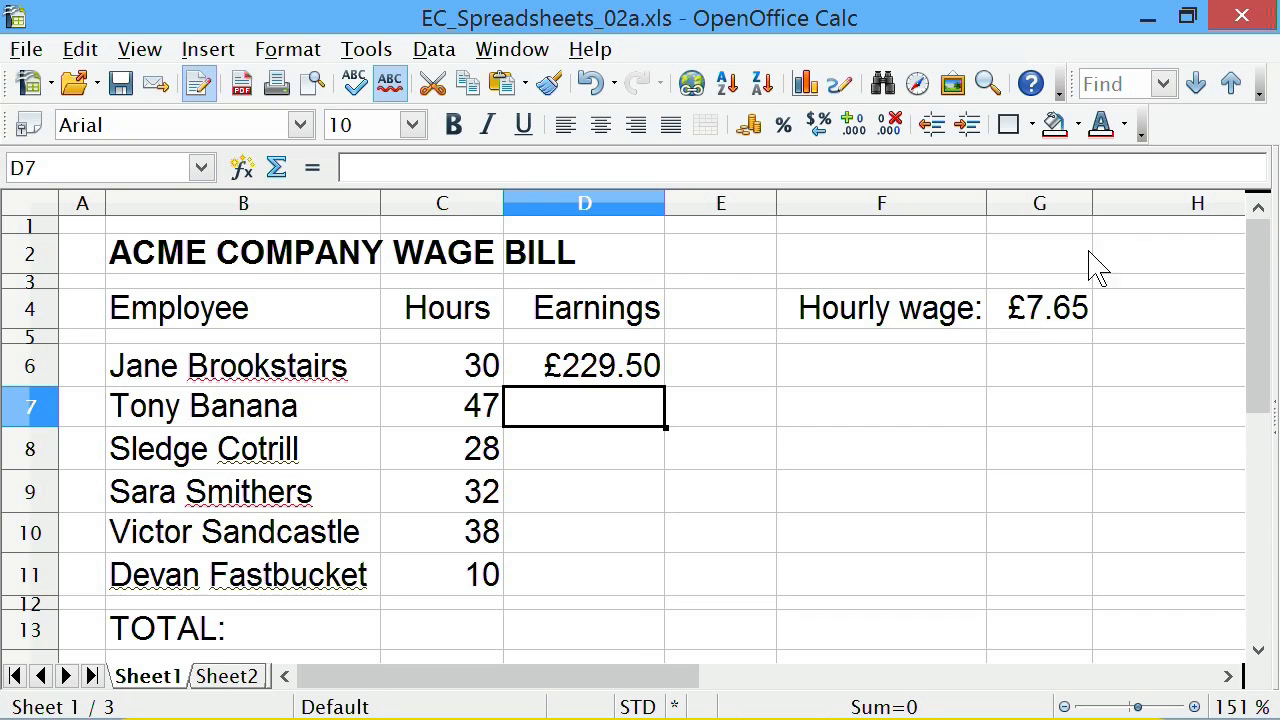
{"action": "left_click", "coordinate": [540, 375]}
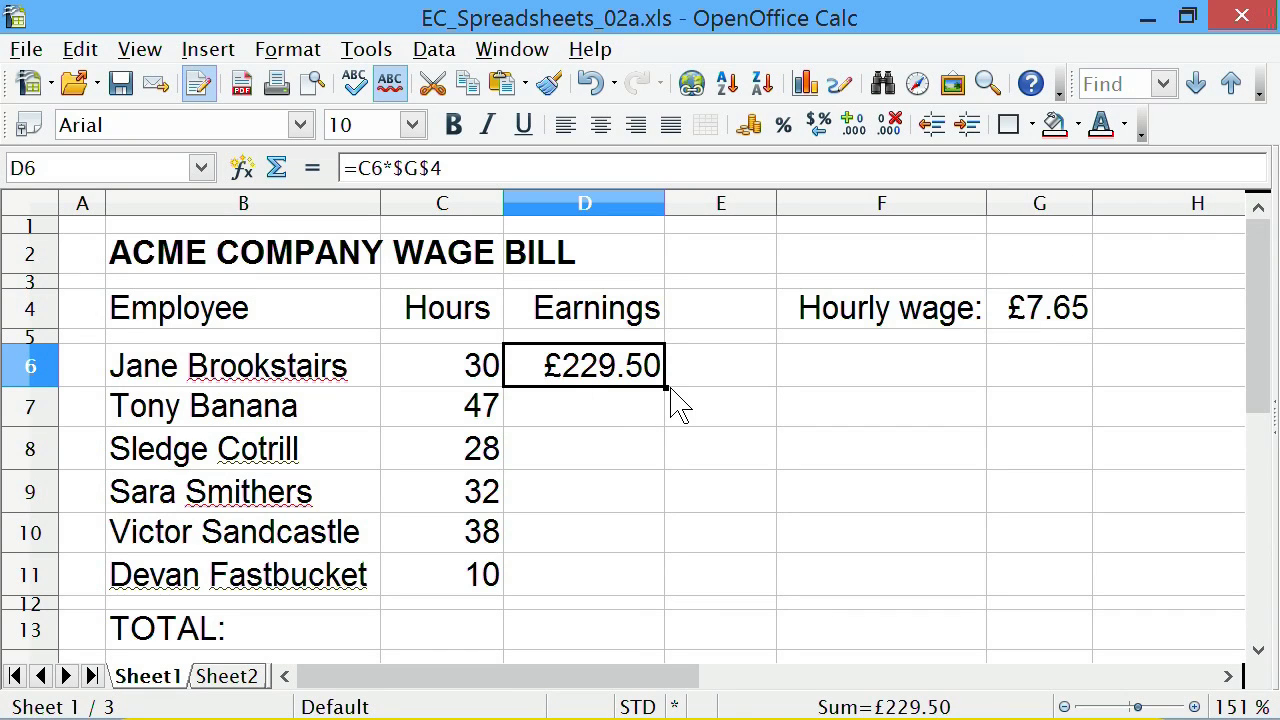
{"action": "left_click_drag", "start_coordinate": [666, 382], "coordinate": [706, 596]}
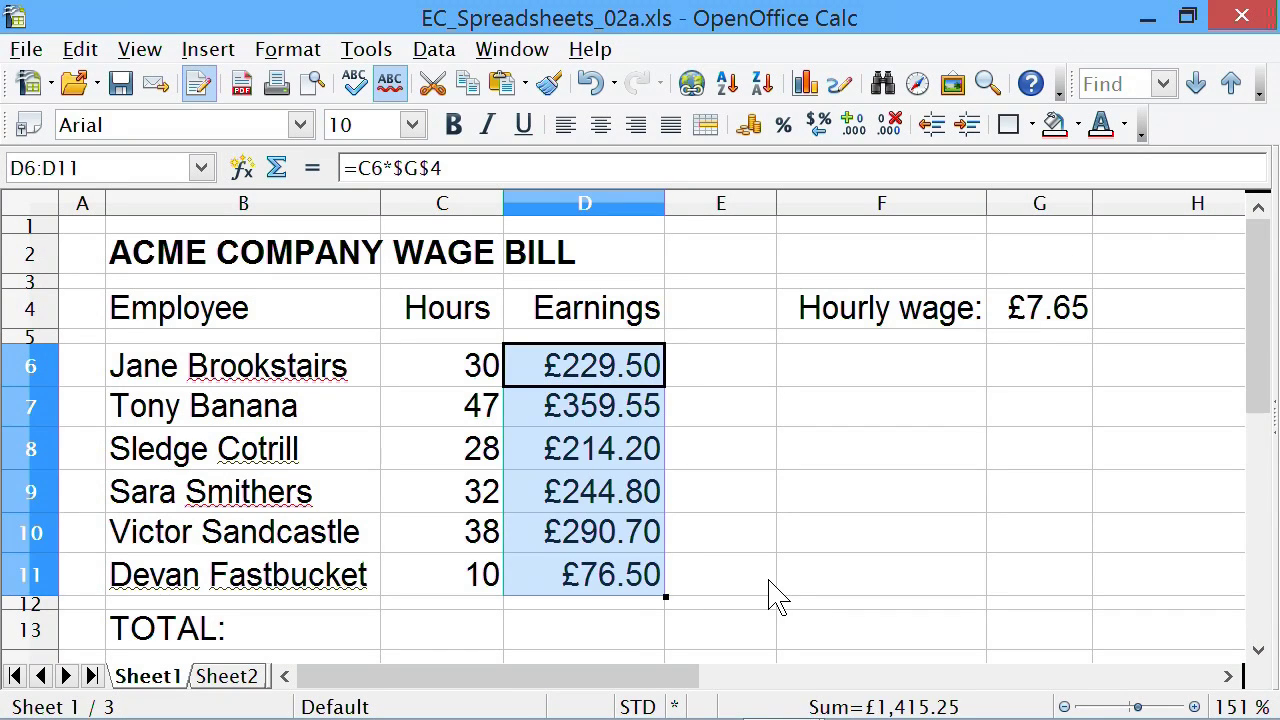
{"action": "left_click", "coordinate": [565, 640]}
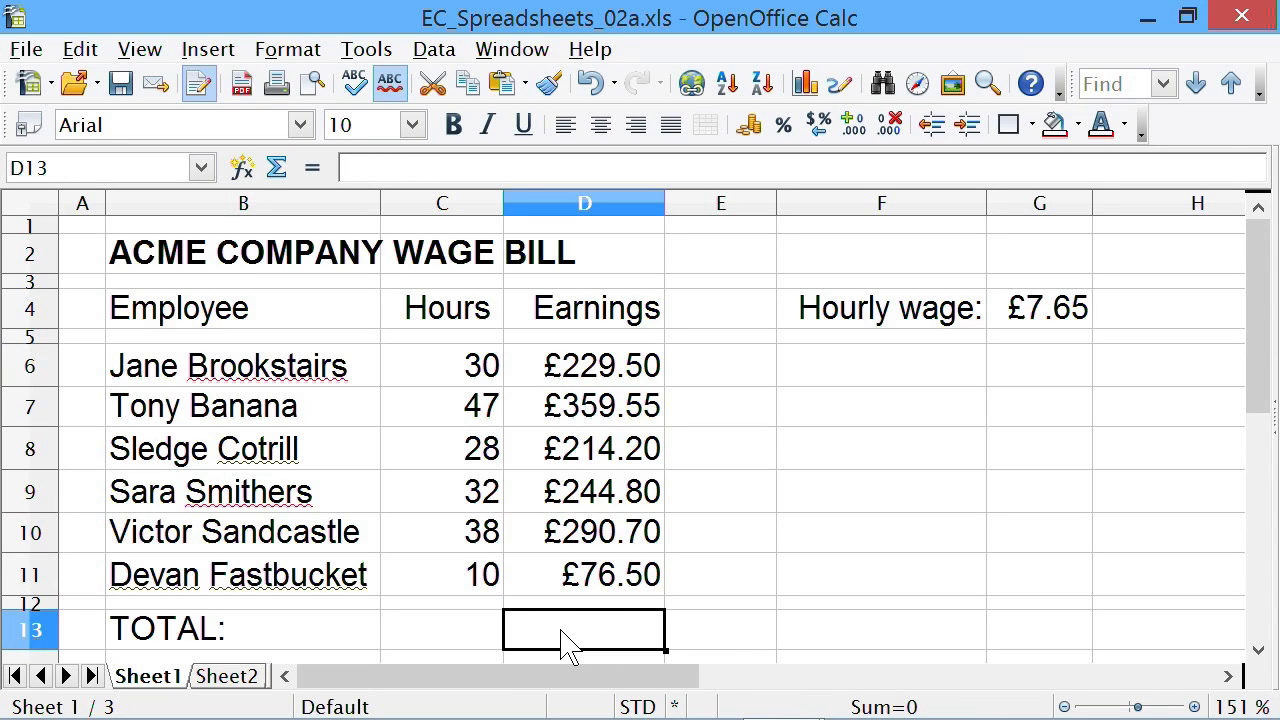
Enter =SUM(D6:D11) in D13 for a £1,415.25 wage bill total
{"action": "type", "text": "=sum"}
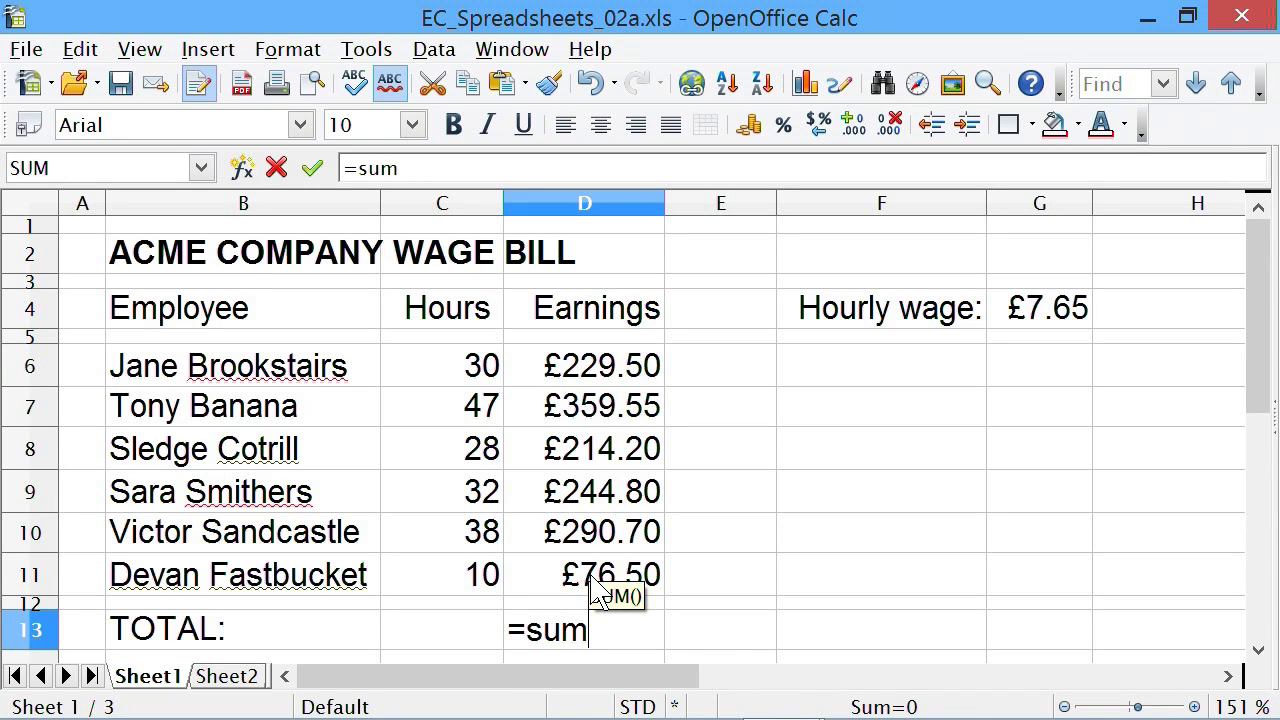
{"action": "type", "text": "("}
{"action": "left_click_drag", "start_coordinate": [630, 372], "coordinate": [628, 598]}
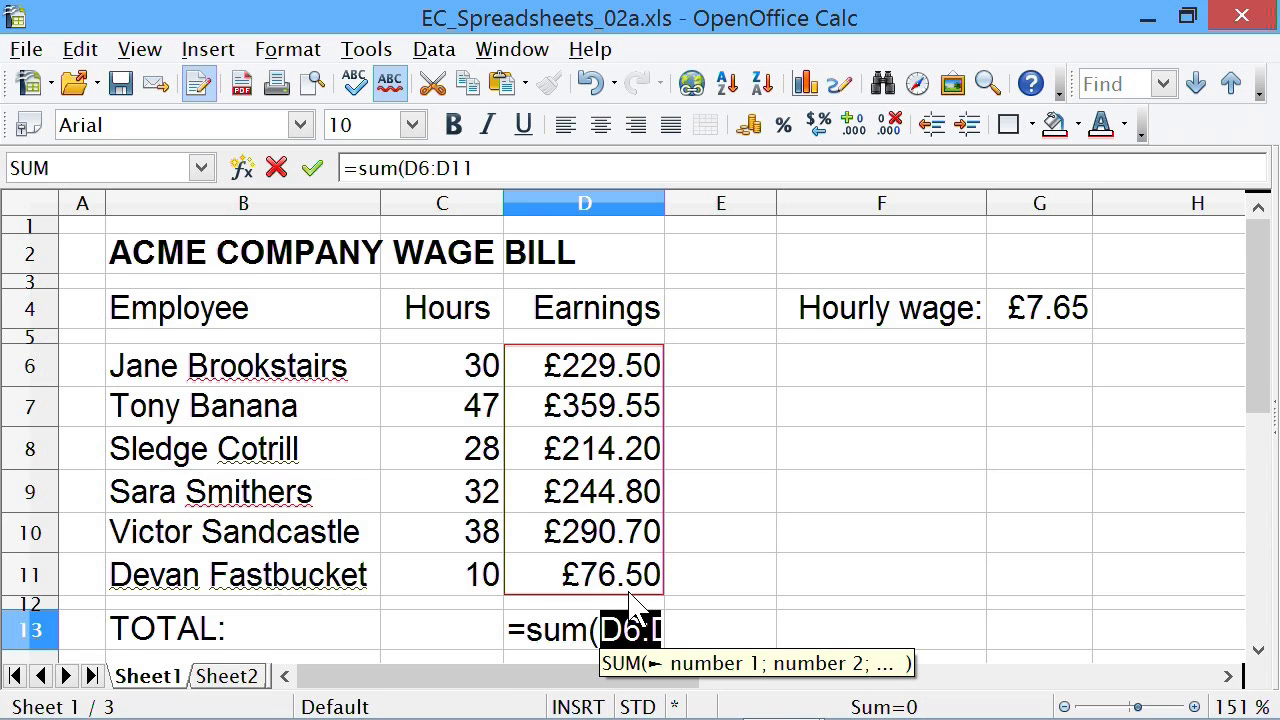
{"action": "type", "text": ")"}
{"action": "key", "text": "Return"}
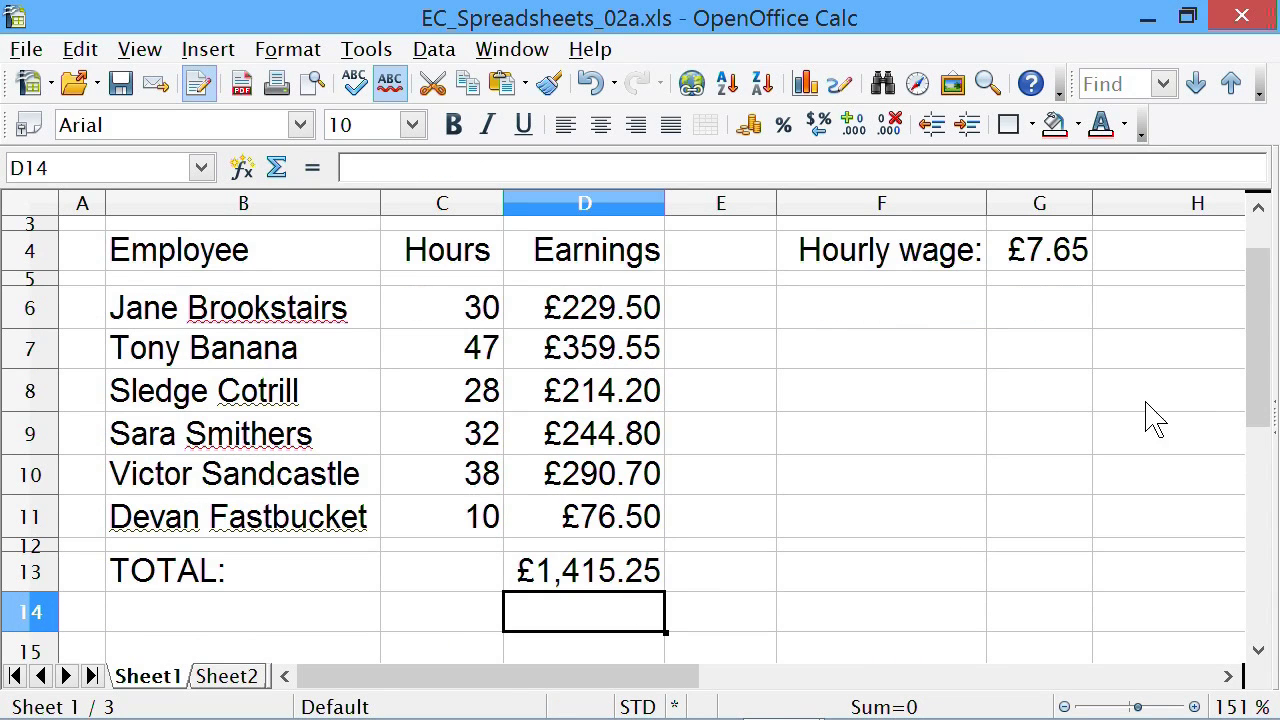
Change the hourly wage in G4 from 7.65 to 10.25
{"action": "left_click_drag", "start_coordinate": [1266, 366], "coordinate": [1266, 335]}
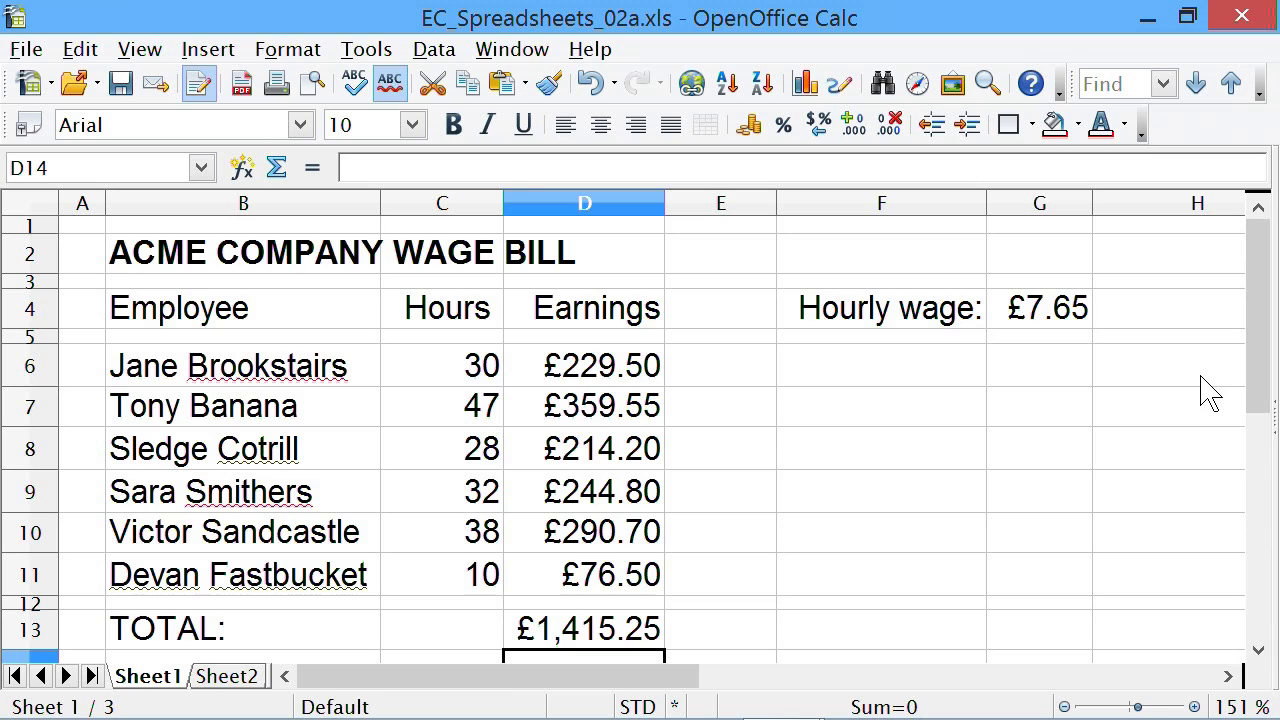
{"action": "double_click", "coordinate": [1046, 327]}
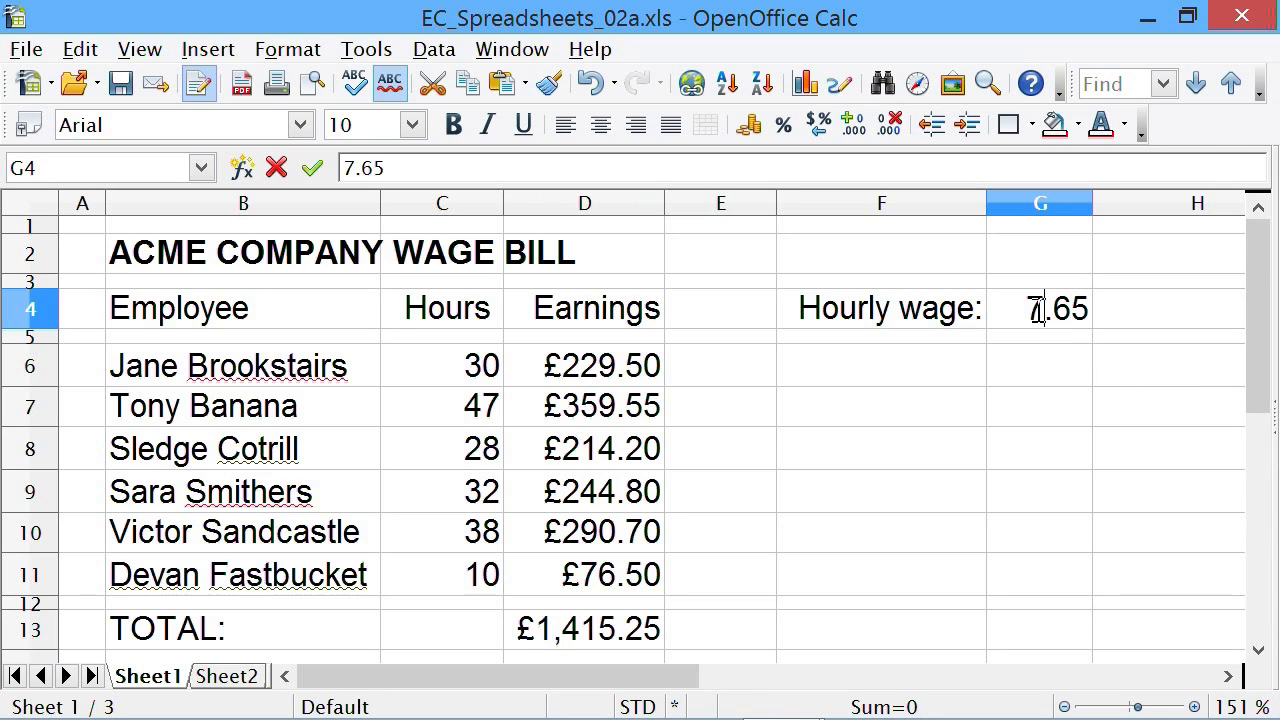
{"action": "left_click_drag", "start_coordinate": [1044, 309], "coordinate": [1028, 309]}
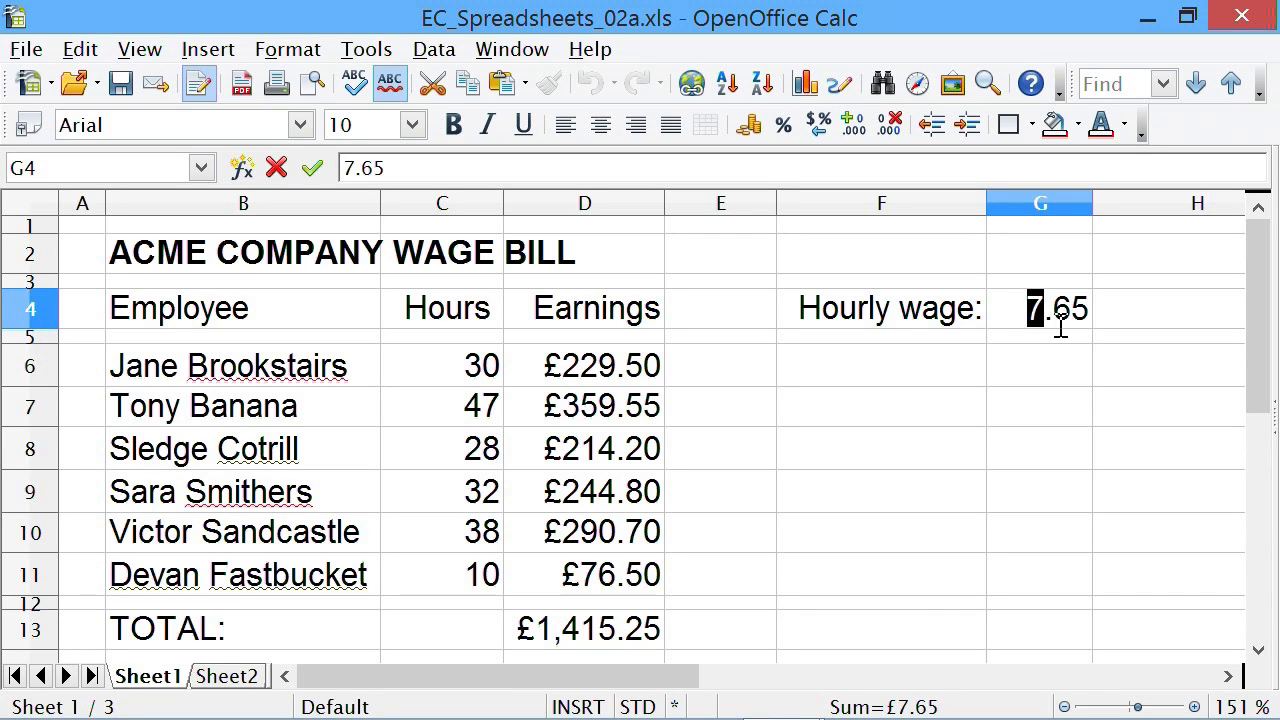
{"action": "type", "text": "10"}
{"action": "key", "text": "Right"}
{"action": "key", "text": "Right"}
{"action": "key", "text": "BackSpace"}
{"action": "type", "text": "2"}
{"action": "key", "text": "Return"}
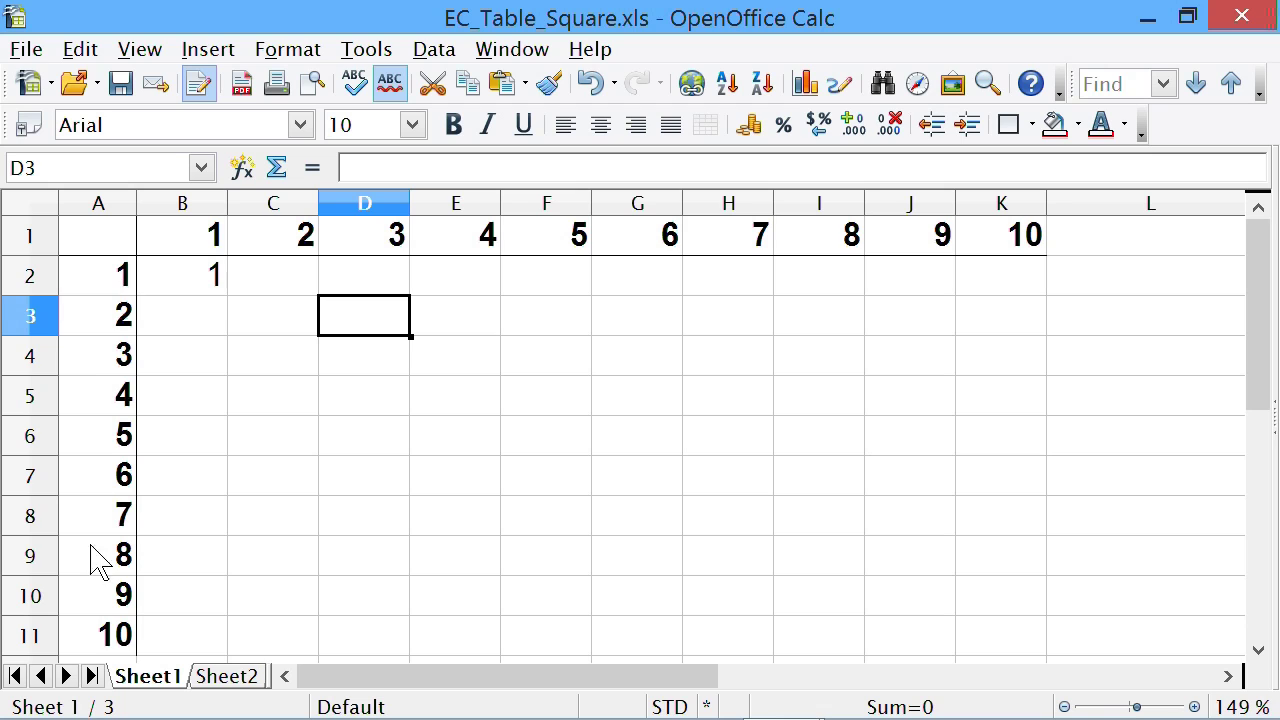
Copy B2's mixed-reference formula with Edit > Copy
{"action": "left_click", "coordinate": [119, 482]}
{"action": "left_click", "coordinate": [722, 480]}
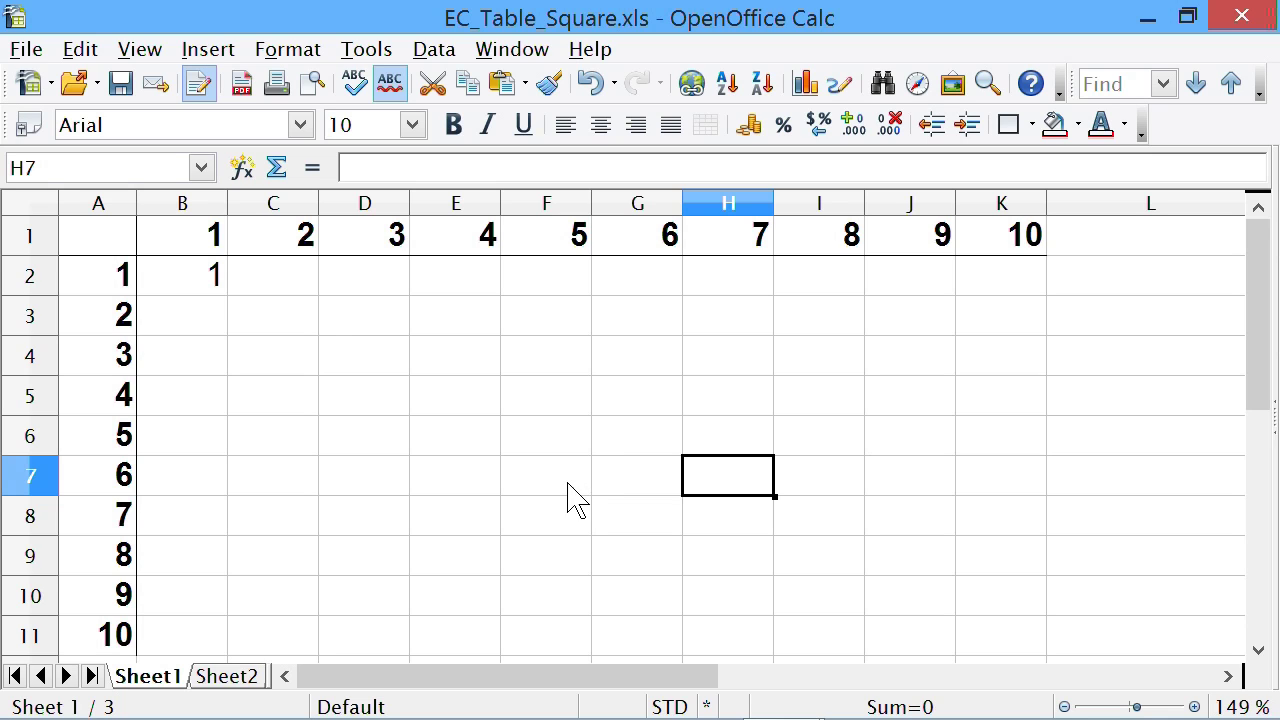
{"action": "left_click", "coordinate": [193, 291]}
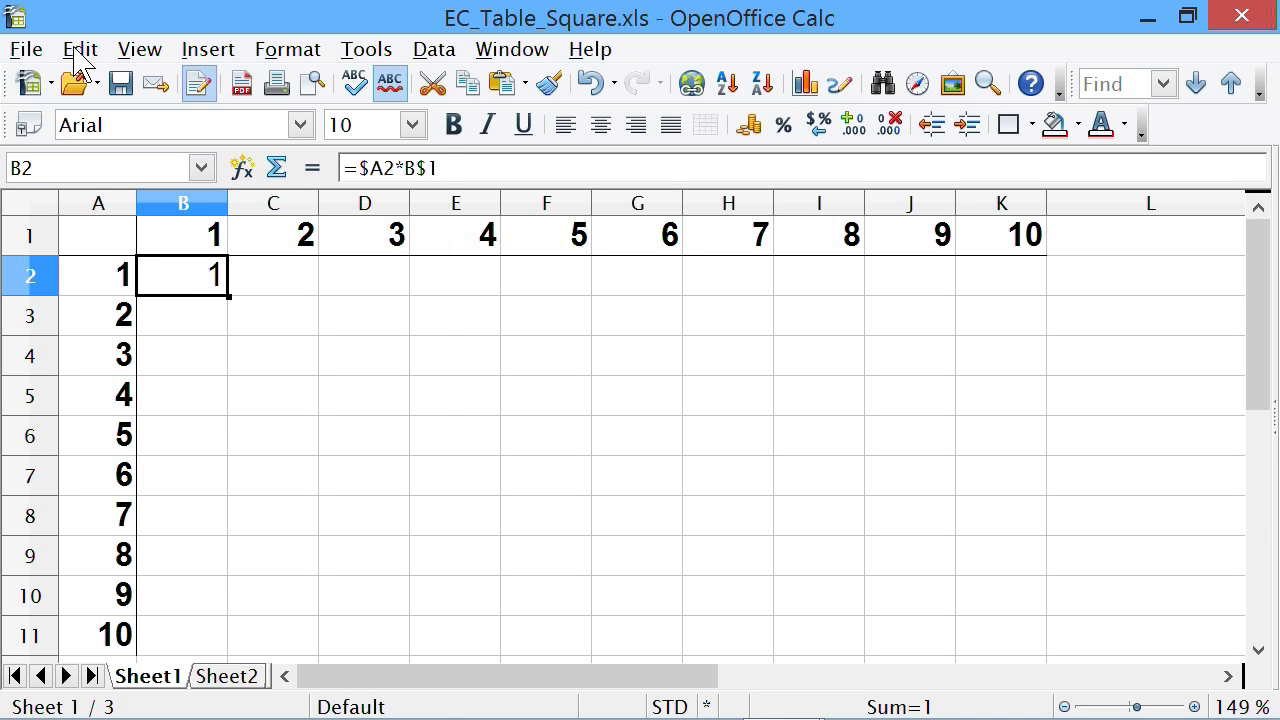
{"action": "left_click", "coordinate": [82, 52]}
{"action": "left_click", "coordinate": [177, 181]}
Paste it across B2:K11 and check that H7 reads =$A7*H$1
{"action": "left_click", "coordinate": [386, 314]}
{"action": "left_click_drag", "start_coordinate": [210, 283], "coordinate": [977, 634]}
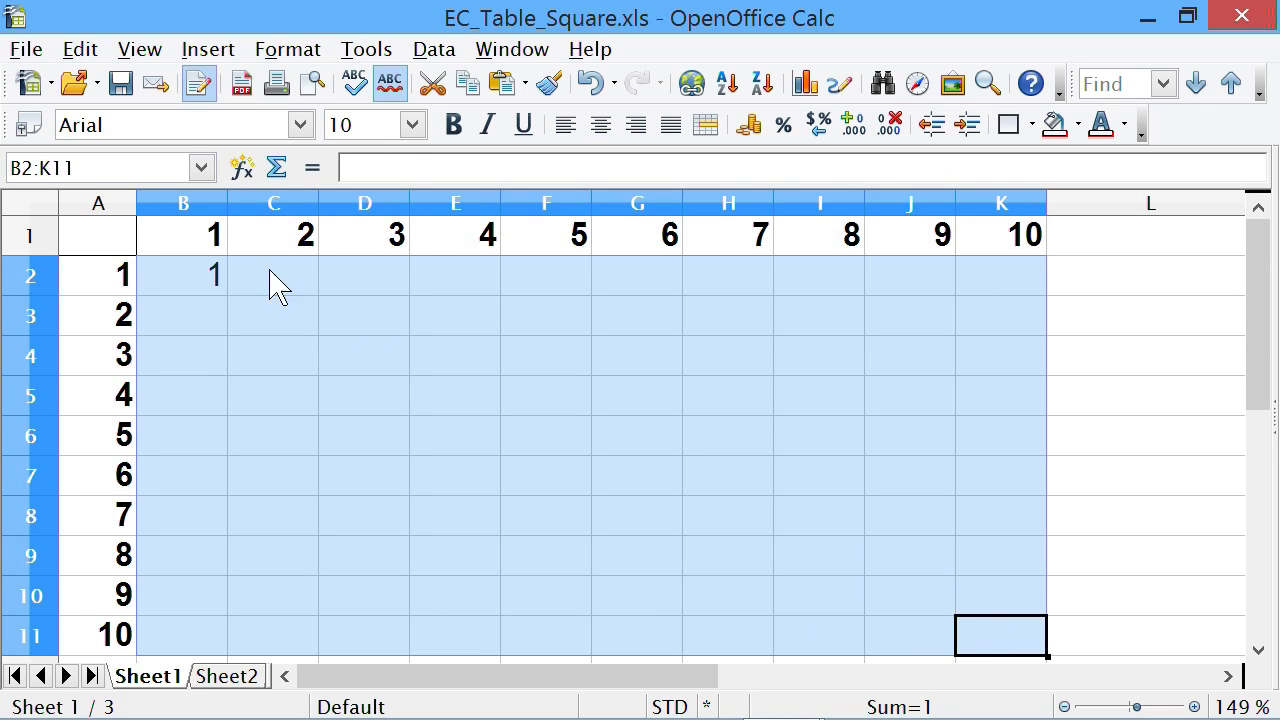
{"action": "left_click", "coordinate": [82, 51]}
{"action": "left_click", "coordinate": [180, 210]}
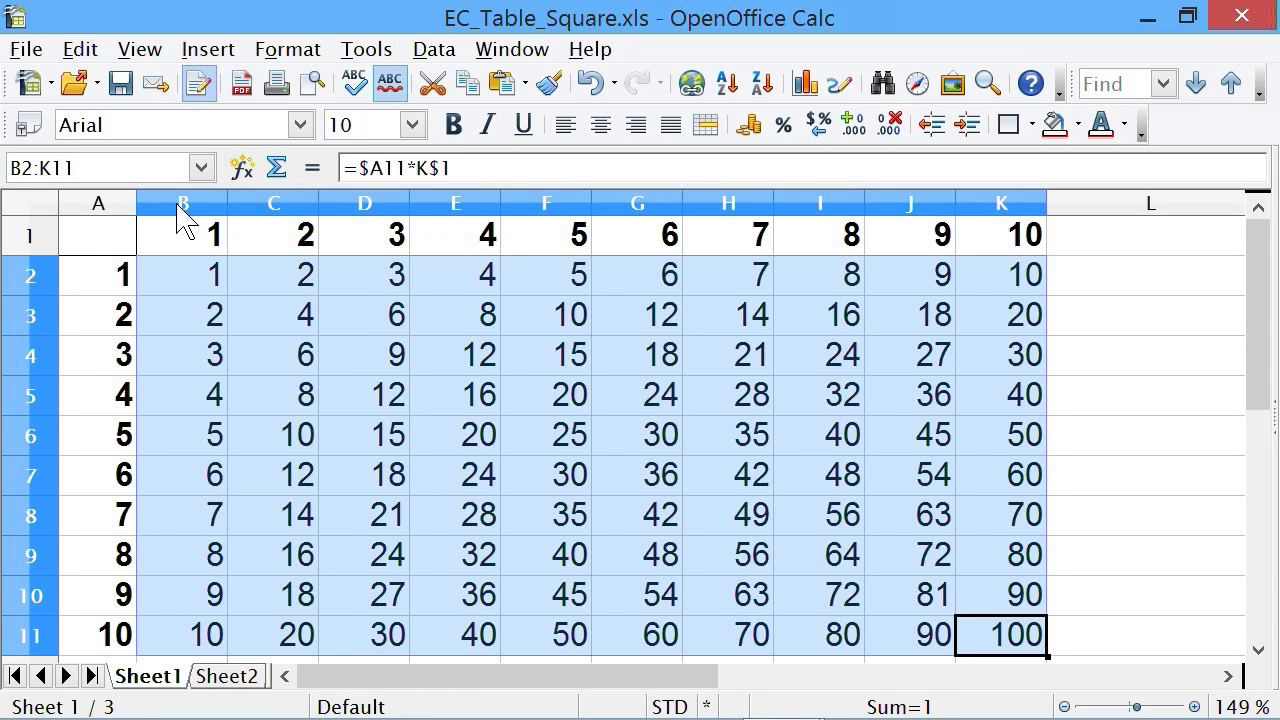
{"action": "left_click", "coordinate": [1148, 320]}
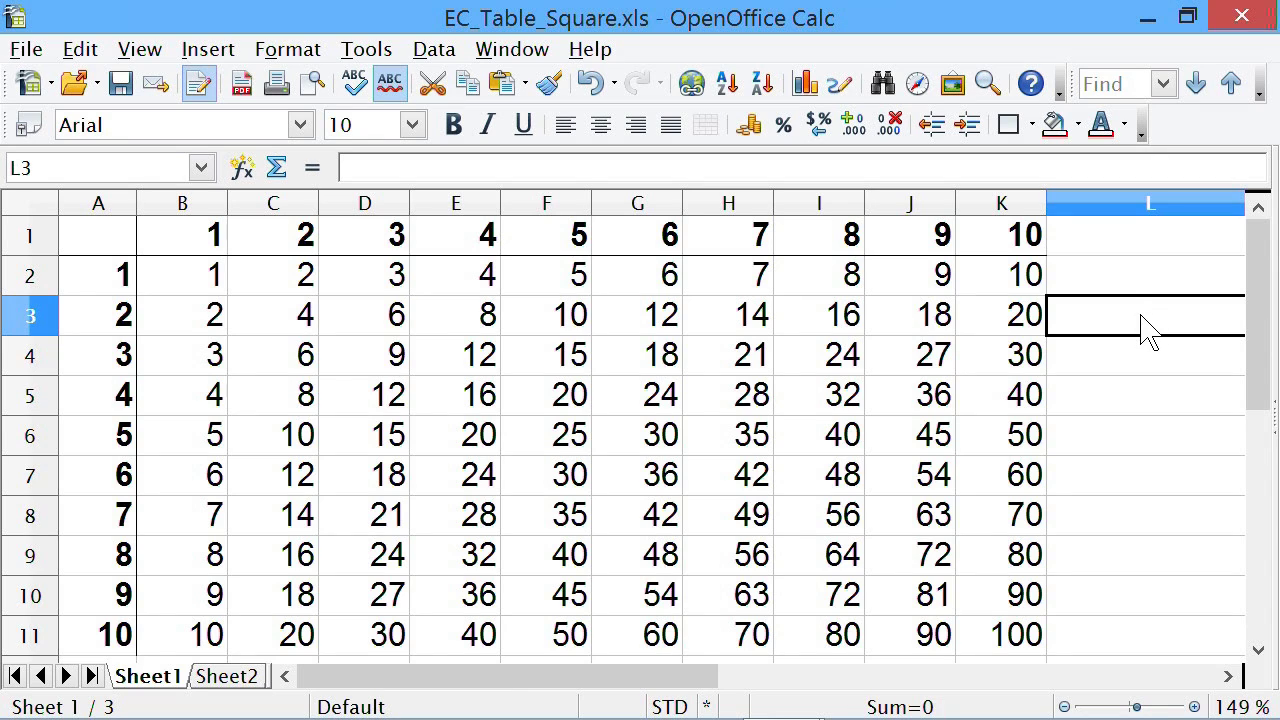
{"action": "left_click", "coordinate": [743, 480]}
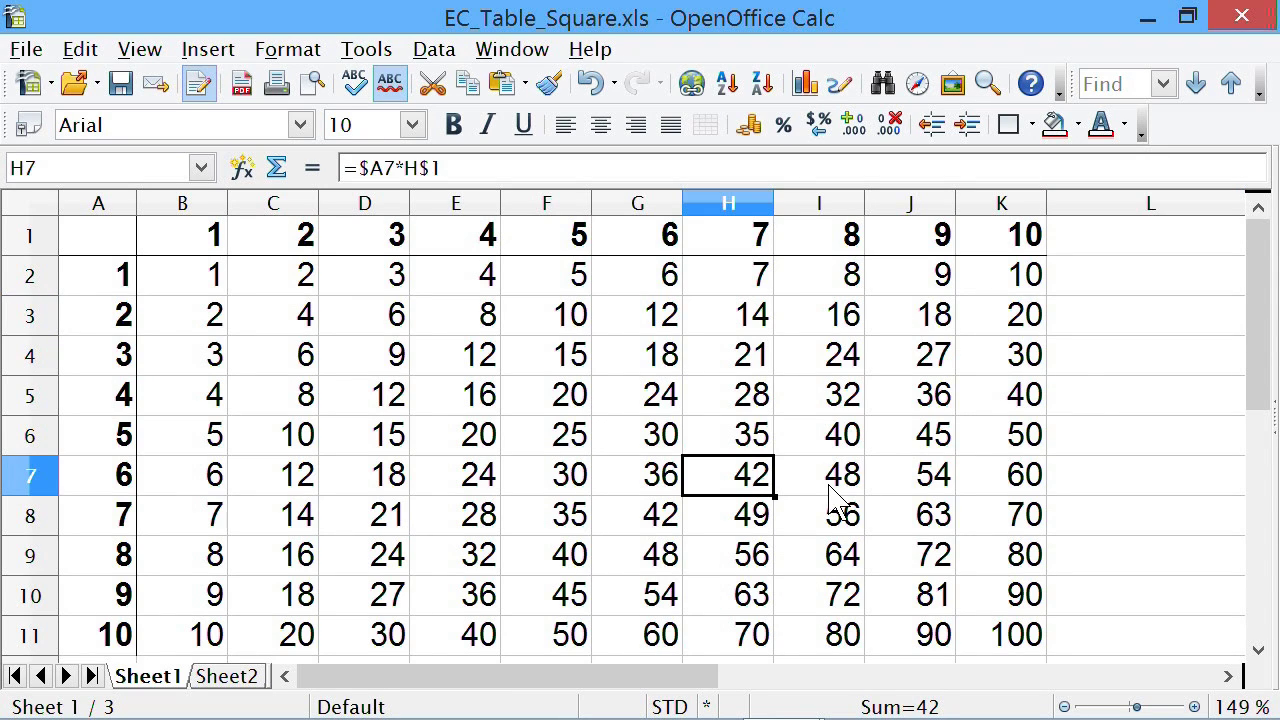
{"action": "left_click", "coordinate": [1148, 490]}
Delete the table results and the headings 3 to 10 in row 1 and column A
{"action": "left_click_drag", "start_coordinate": [1085, 642], "coordinate": [208, 290]}
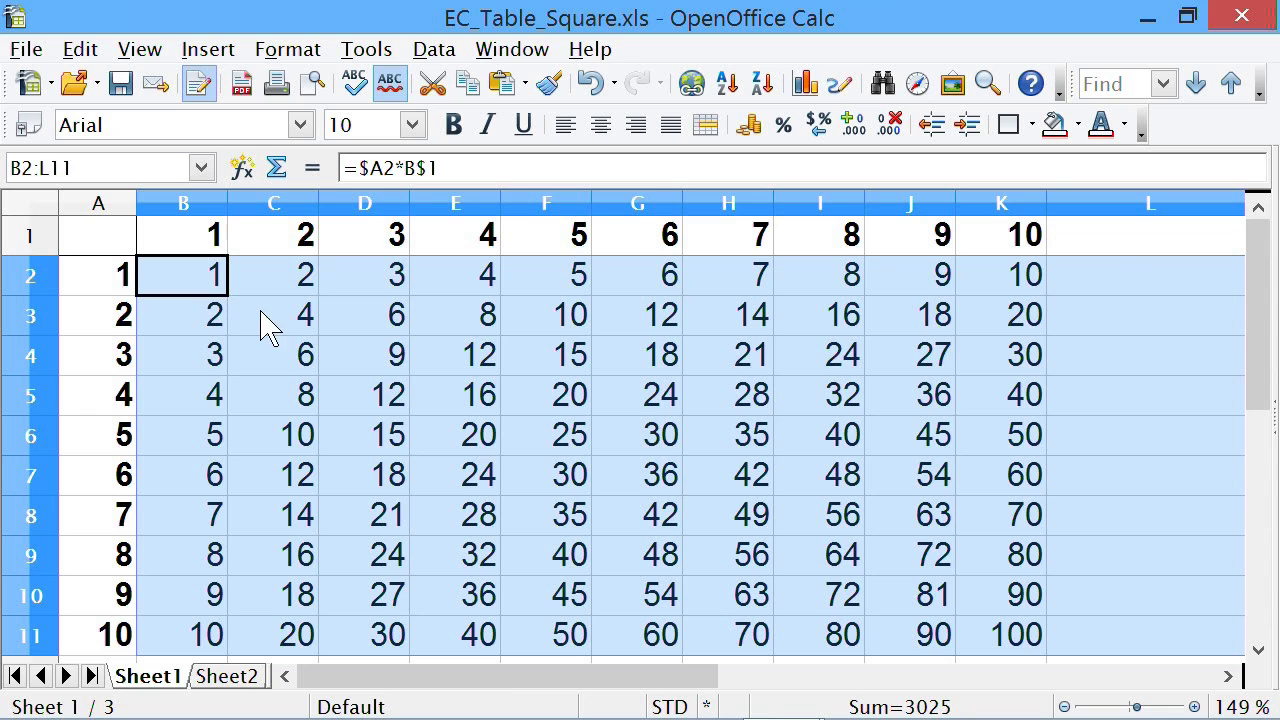
{"action": "key", "text": "Delete"}
{"action": "left_click_drag", "start_coordinate": [391, 251], "coordinate": [992, 248]}
{"action": "key", "text": "Delete"}
{"action": "left_click_drag", "start_coordinate": [120, 371], "coordinate": [130, 640]}
{"action": "key", "text": "Delete"}
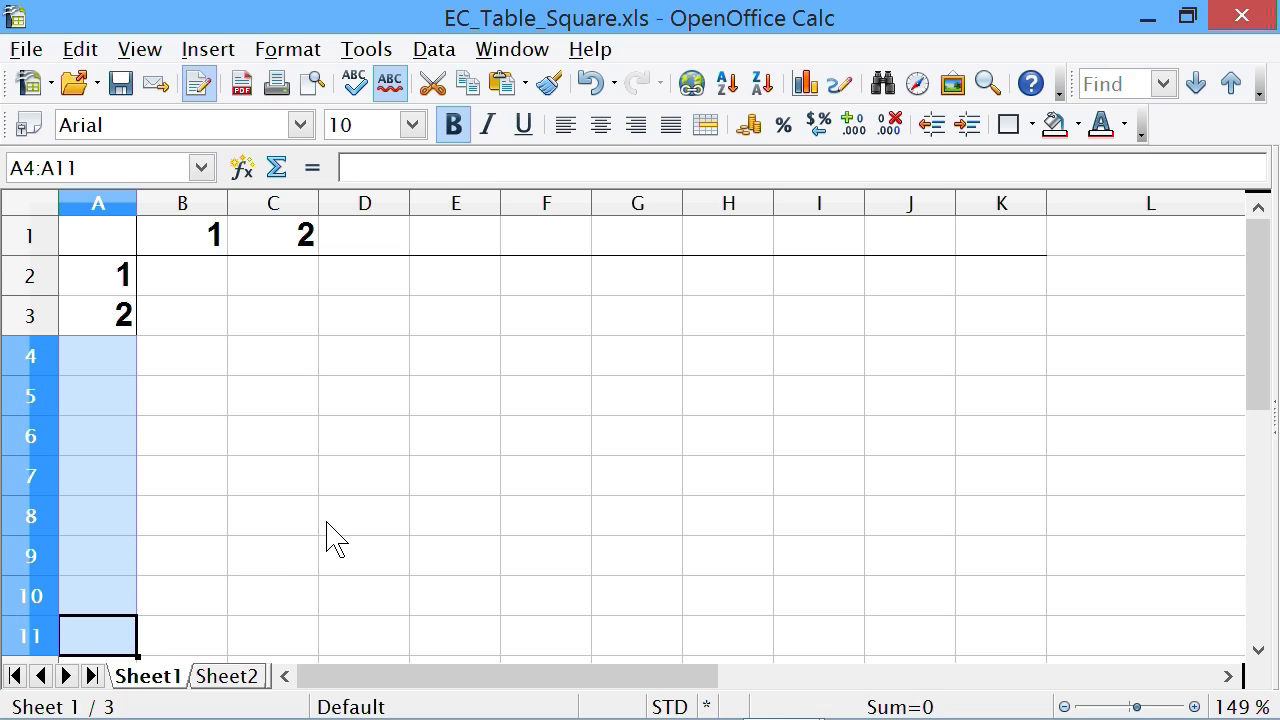
{"action": "left_click", "coordinate": [335, 524]}
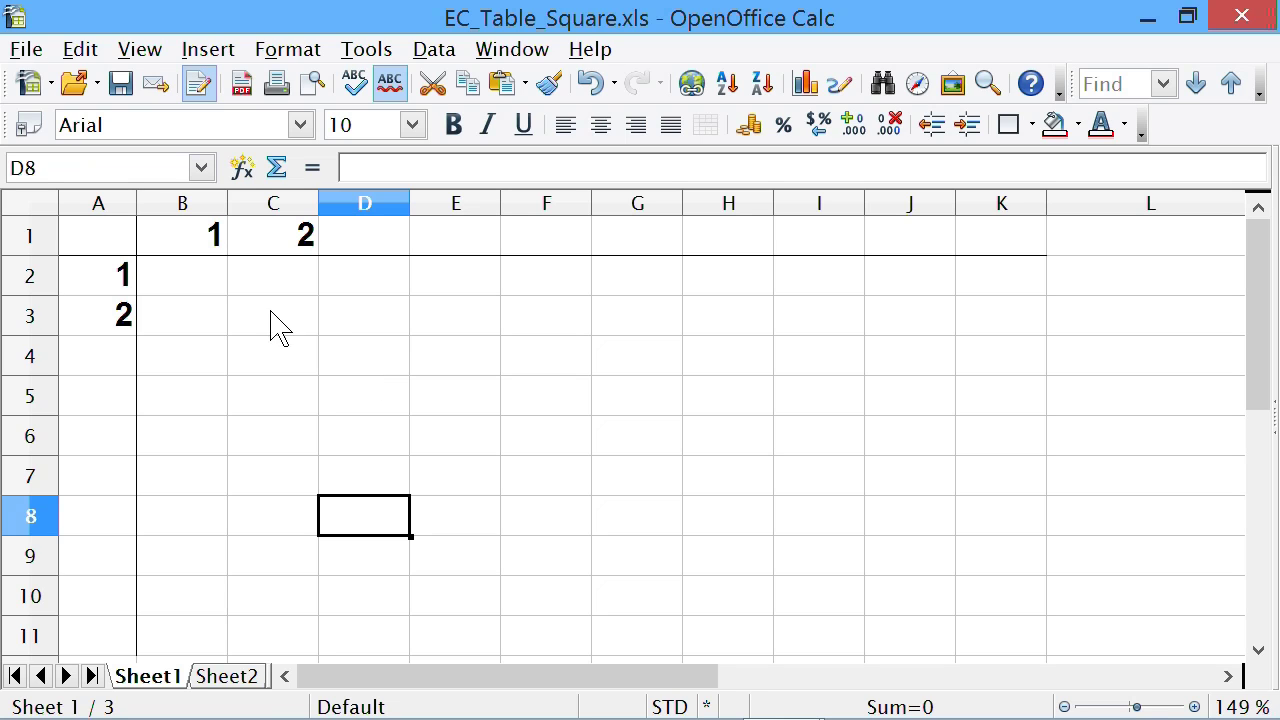
Autofill the 1 to 10 headings across B1:K1 and down A2:A11
{"action": "left_click_drag", "start_coordinate": [192, 250], "coordinate": [278, 248]}
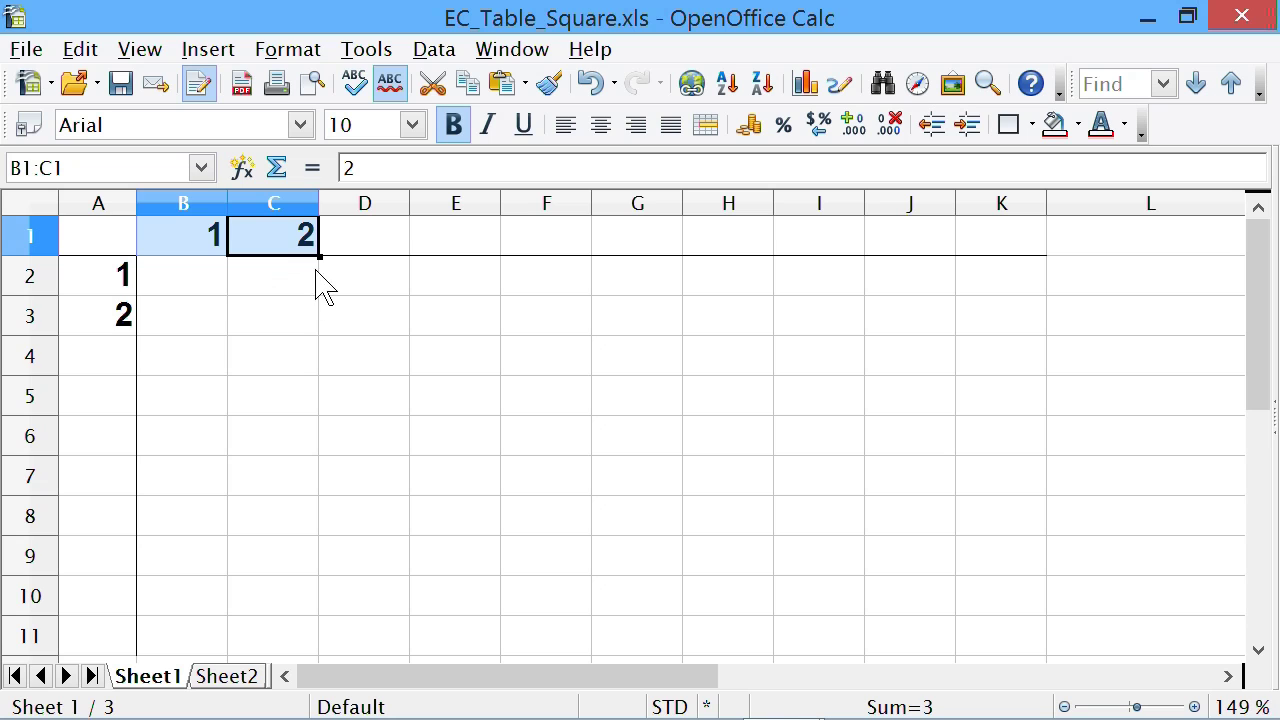
{"action": "left_click_drag", "start_coordinate": [320, 256], "coordinate": [1040, 257]}
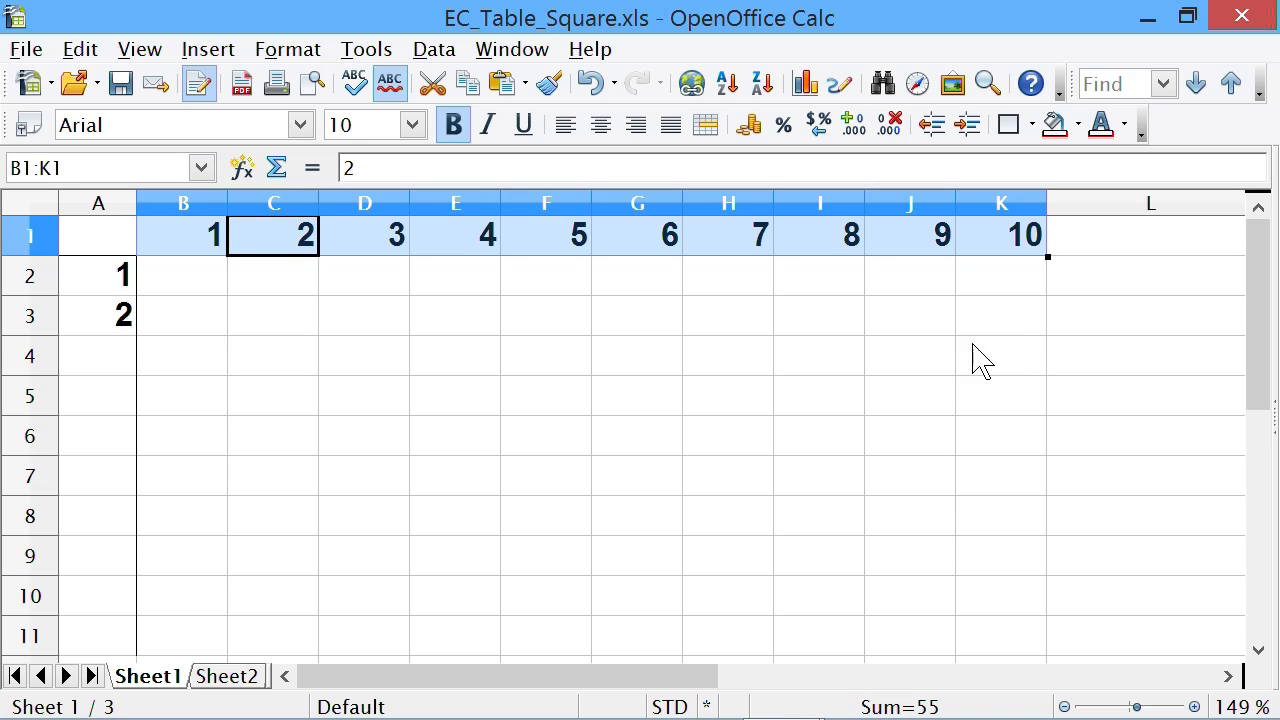
{"action": "left_click_drag", "start_coordinate": [106, 289], "coordinate": [140, 652]}
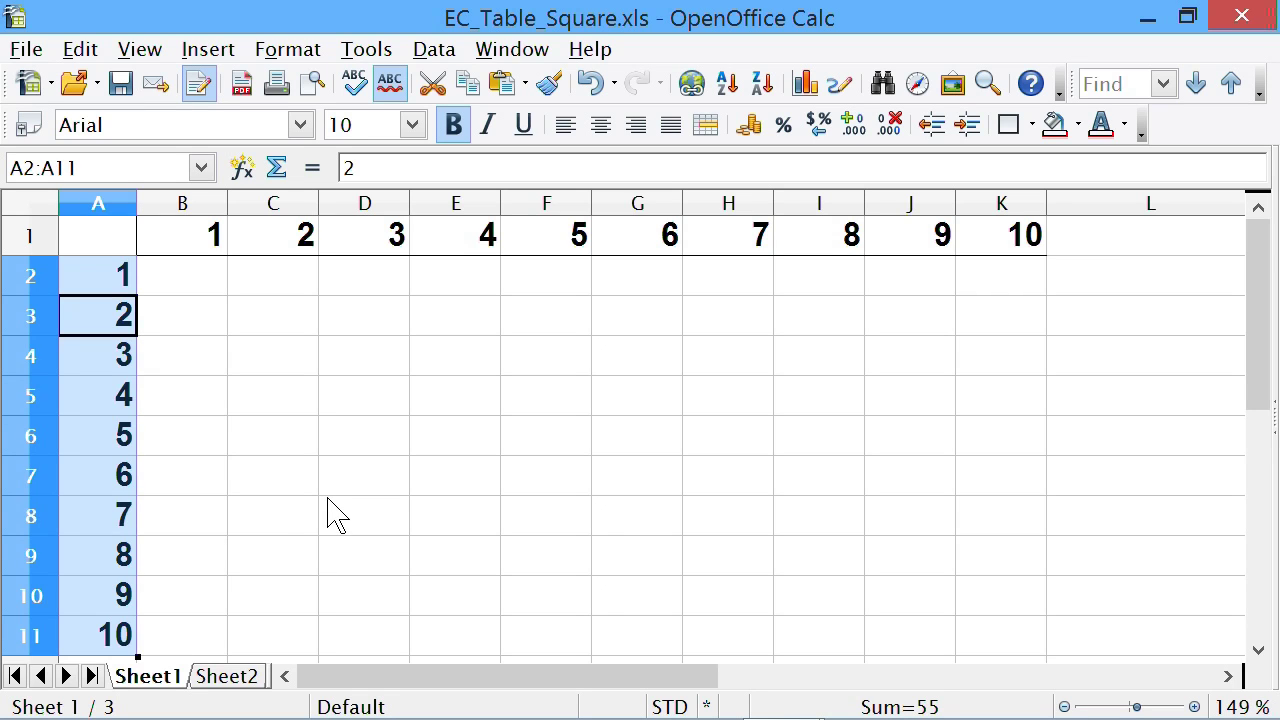
{"action": "left_click", "coordinate": [189, 289]}
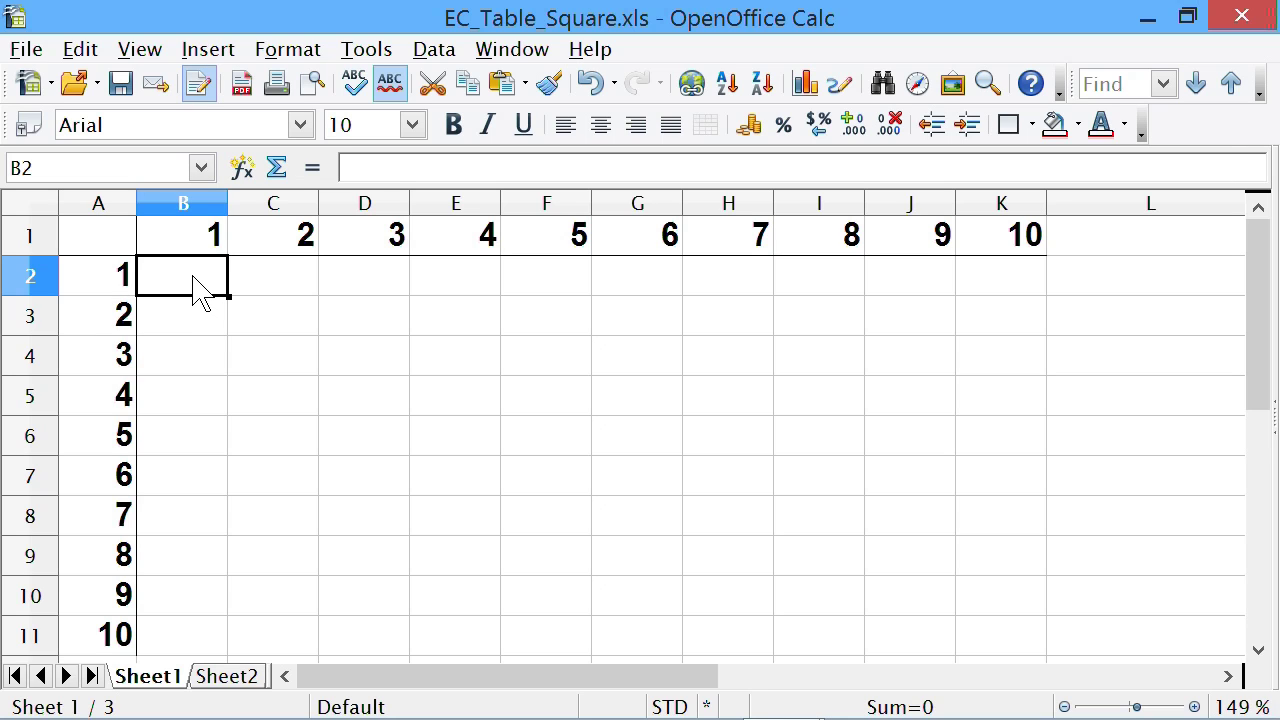
Build =$A2*B$1 in B2, cycling the reference locks with Shift+F4, so it shows 1
{"action": "type", "text": "="}
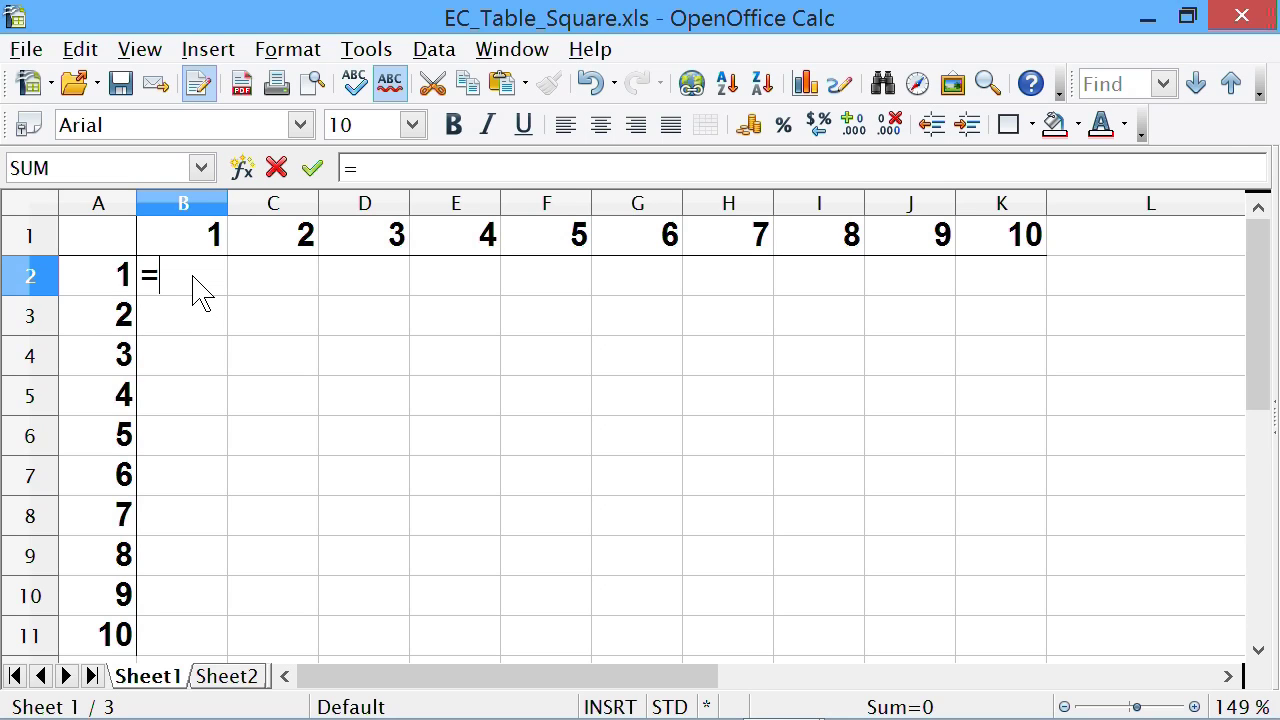
{"action": "left_click", "coordinate": [100, 288]}
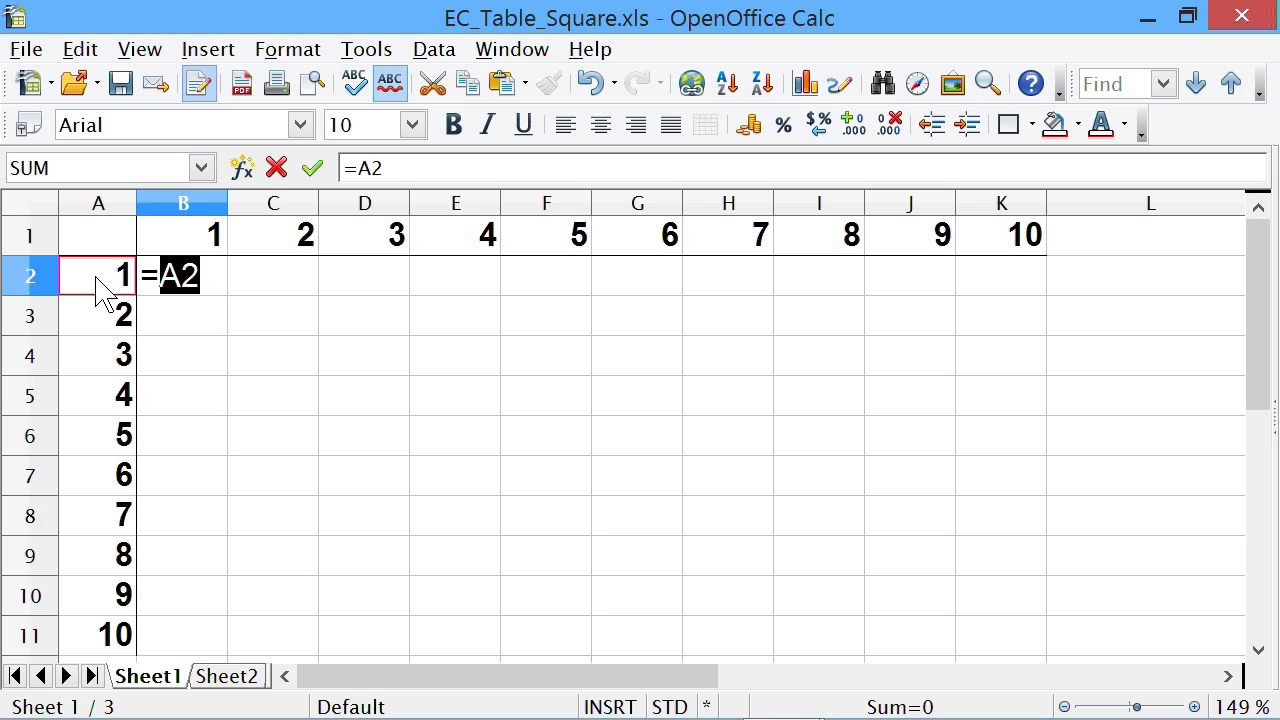
{"action": "key", "text": "shift+F4"}
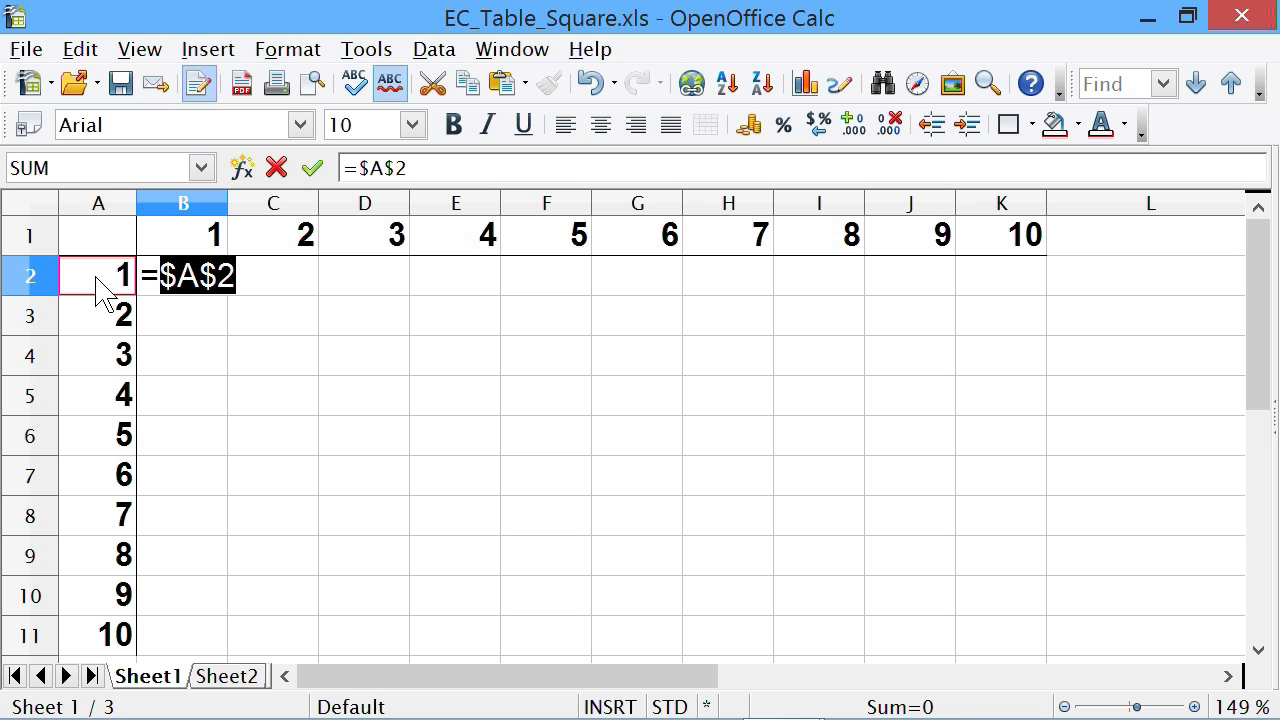
{"action": "key", "text": "shift+F4"}
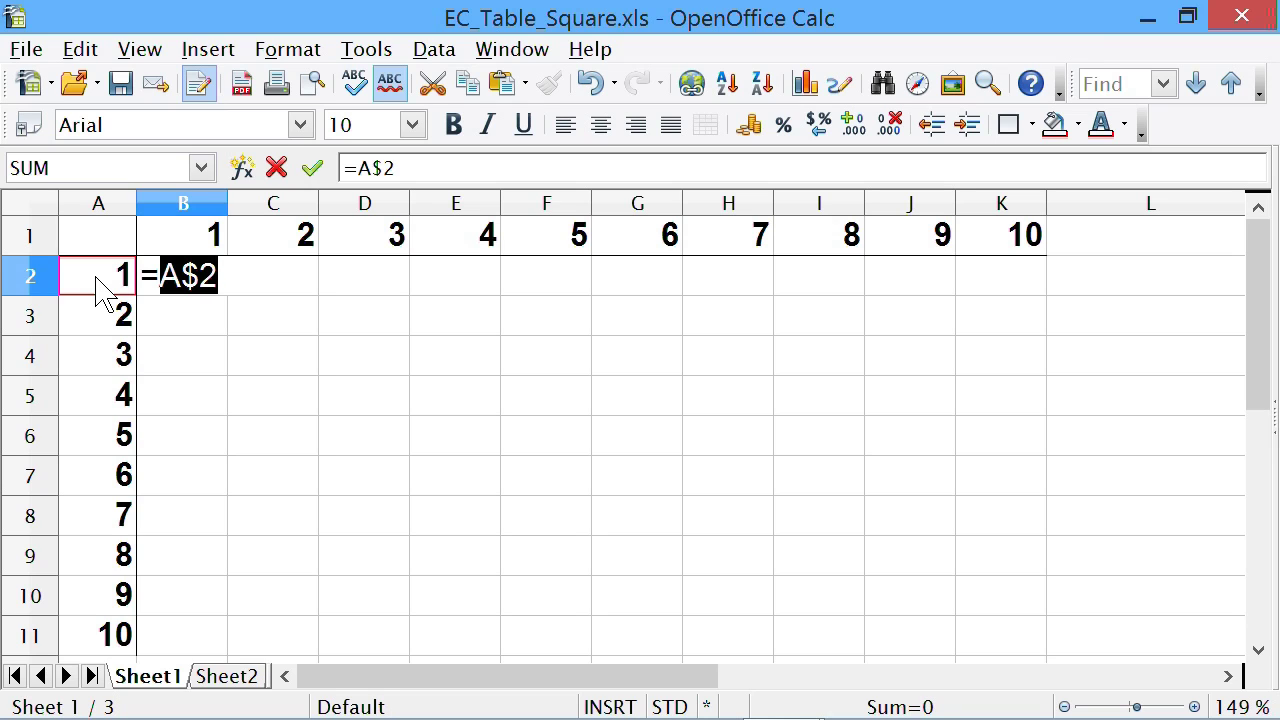
{"action": "key", "text": "shift+F4"}
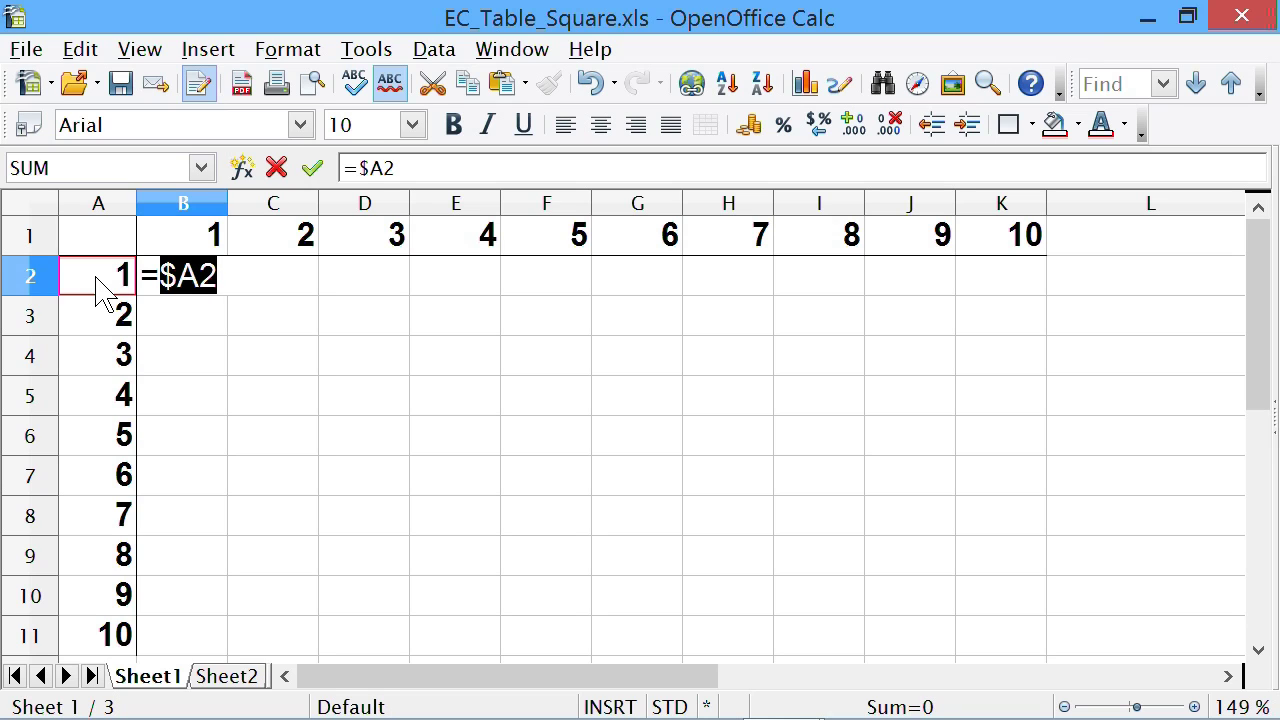
{"action": "key", "text": "shift+F4"}
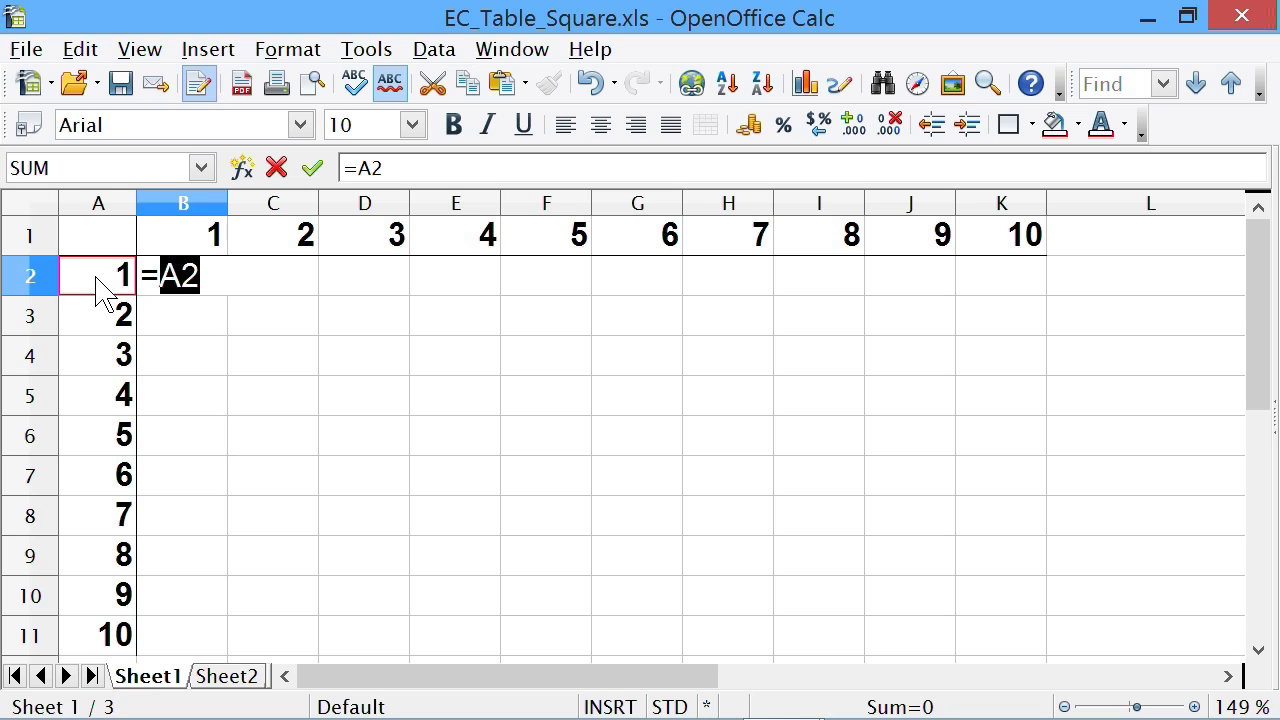
{"action": "key", "text": "shift+F4"}
{"action": "key", "text": "shift+F4"}
{"action": "key", "text": "shift+F4"}
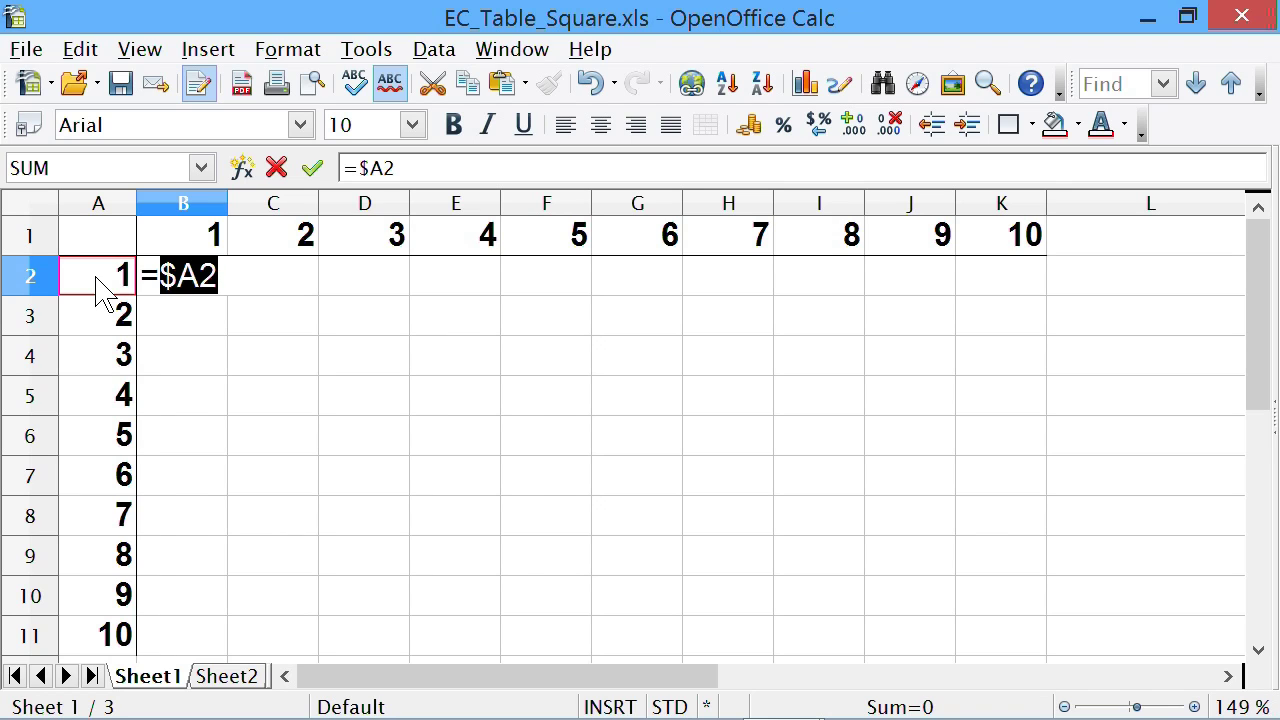
{"action": "type", "text": "*"}
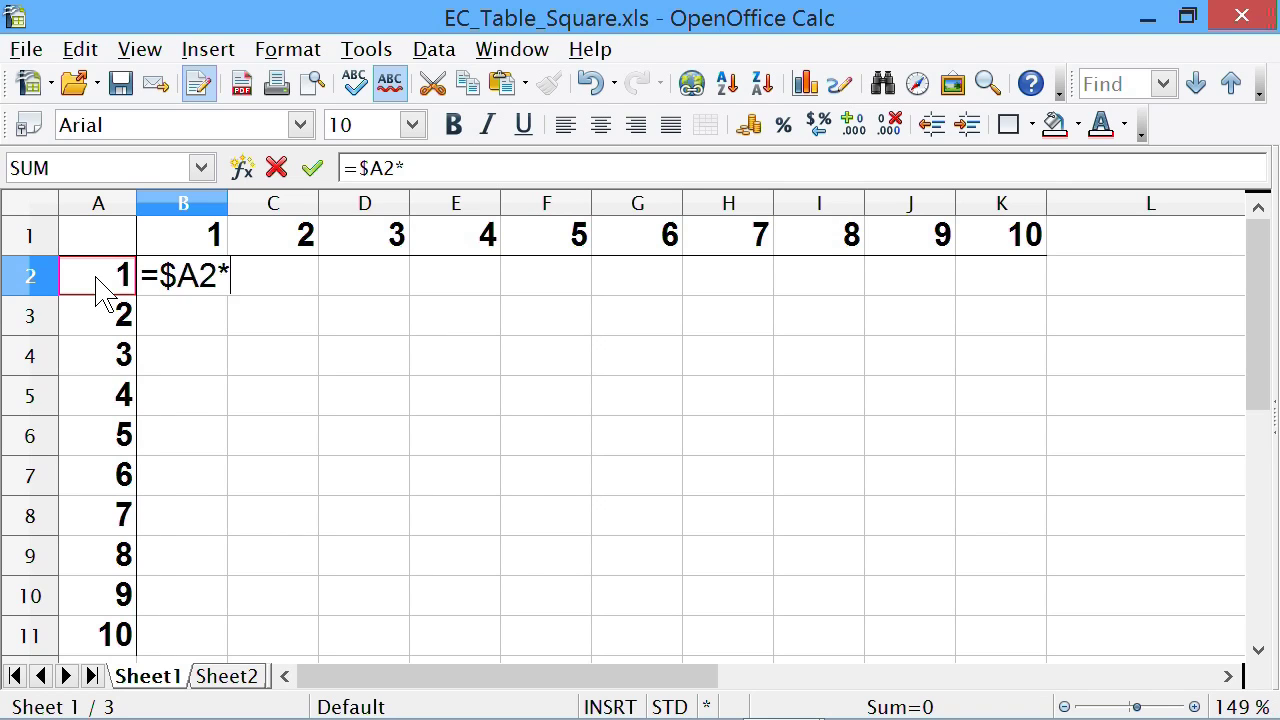
{"action": "left_click", "coordinate": [187, 245]}
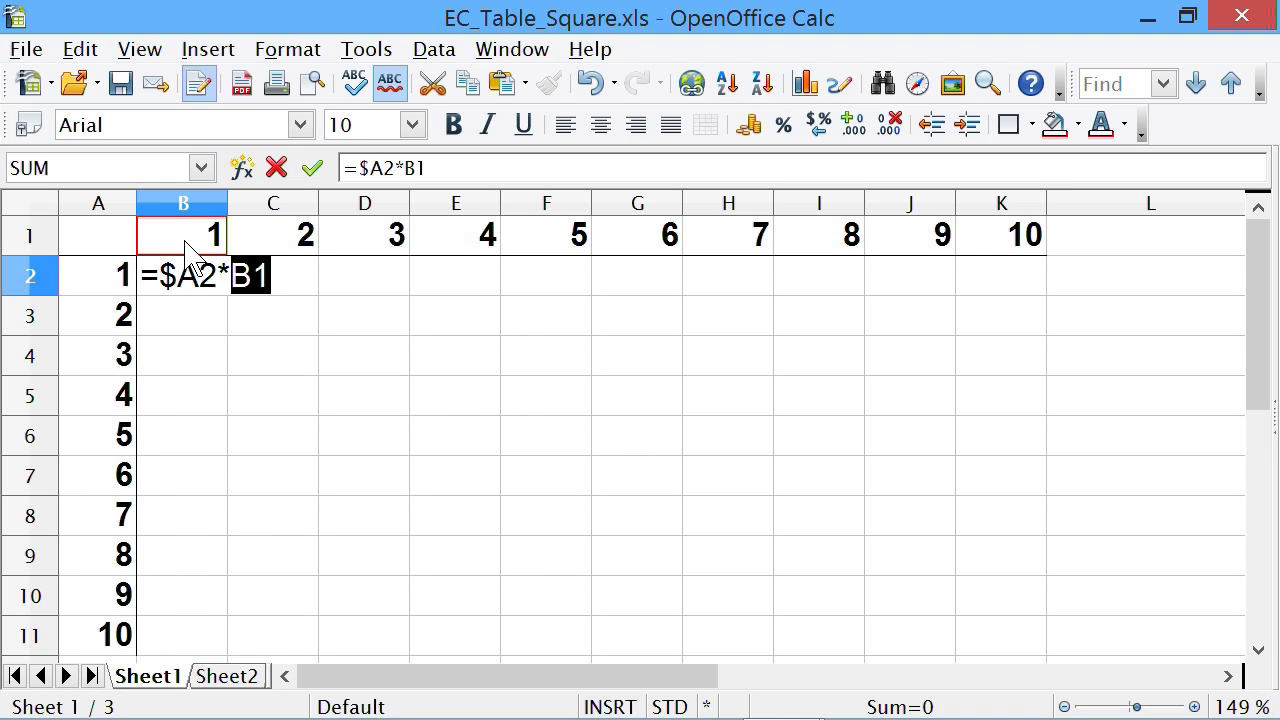
{"action": "key", "text": "shift+F4"}
{"action": "key", "text": "shift+F4"}
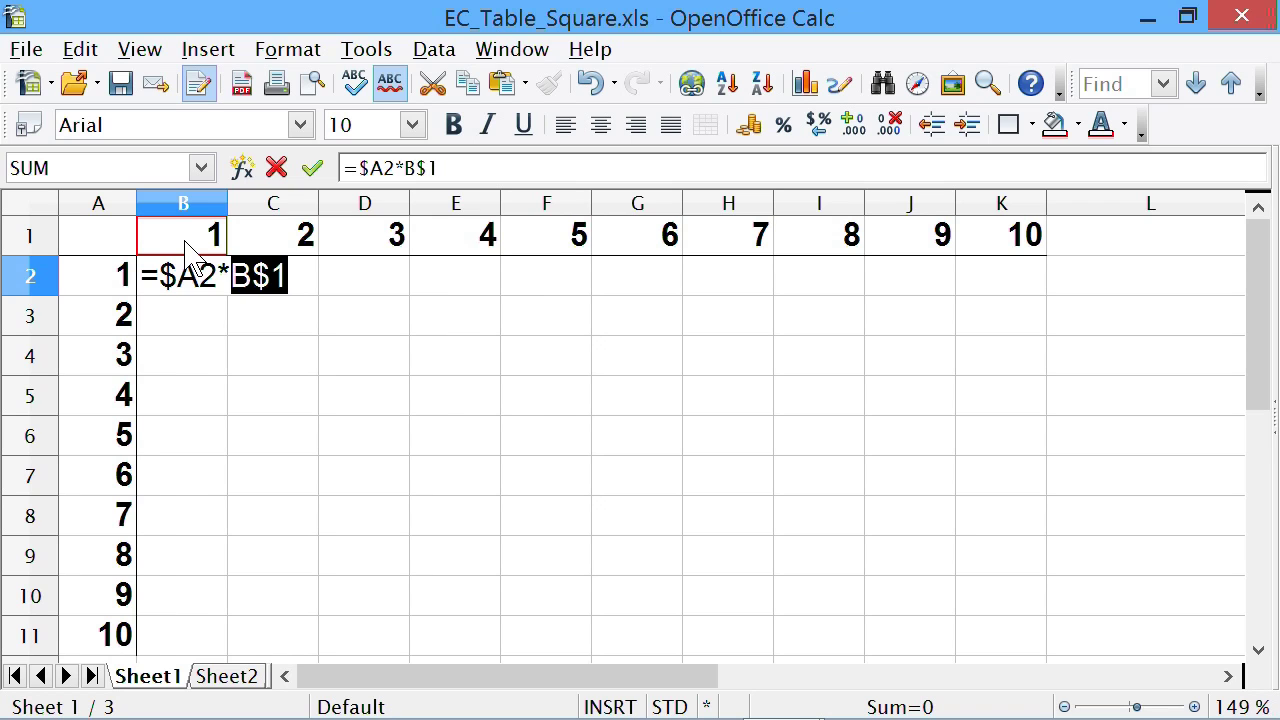
{"action": "key", "text": "Return"}
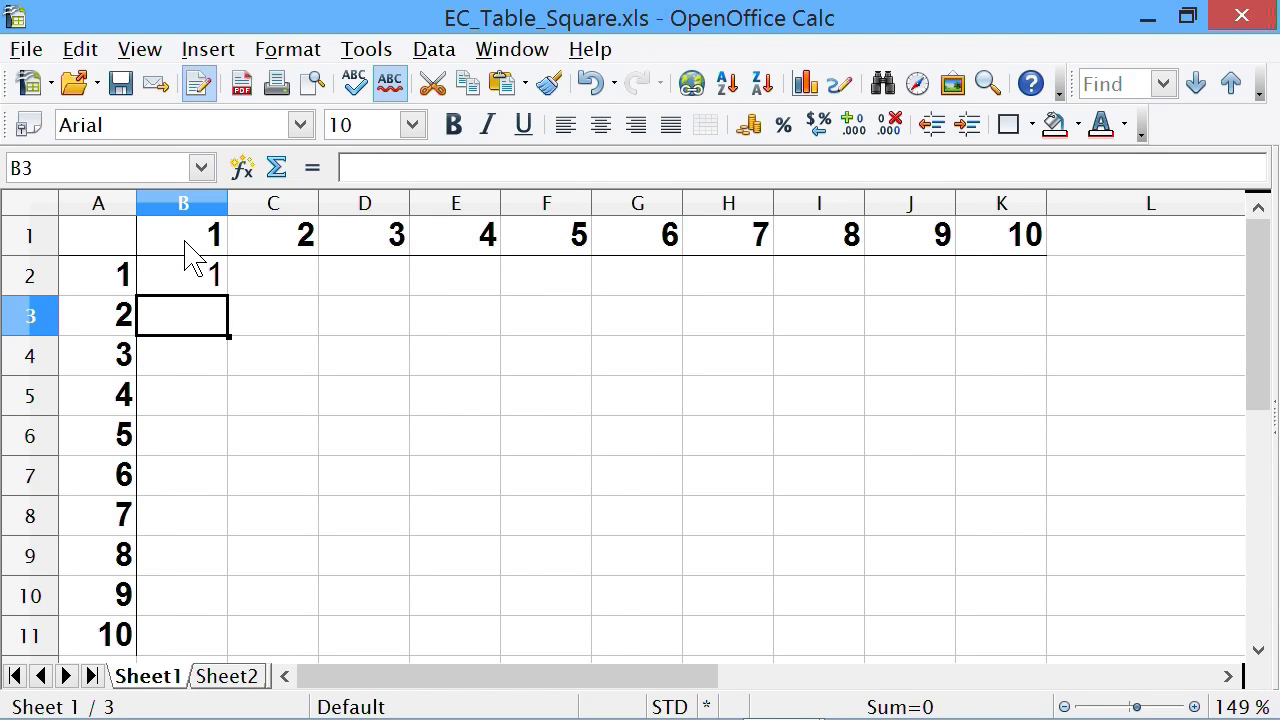
Copy B2's formula and paste it over B2:K11 via the right-click menu, reaching 100 in K11
{"action": "left_click", "coordinate": [199, 278]}
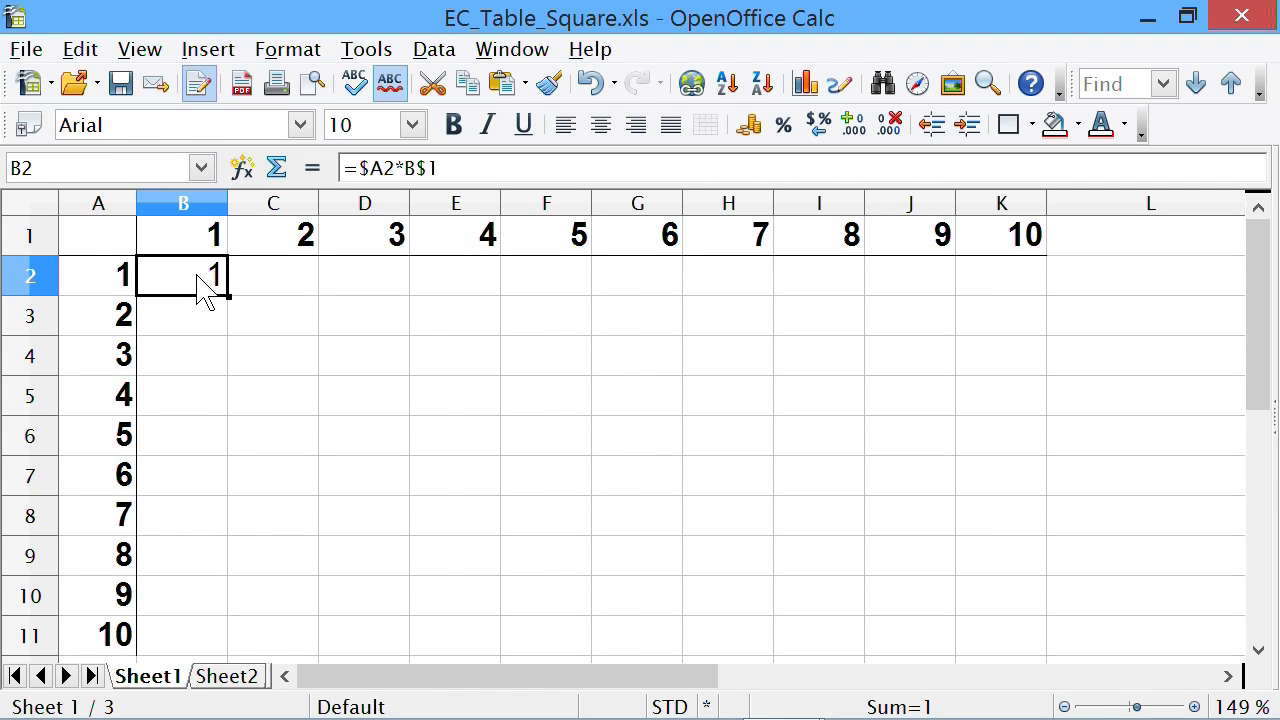
{"action": "right_click", "coordinate": [199, 278]}
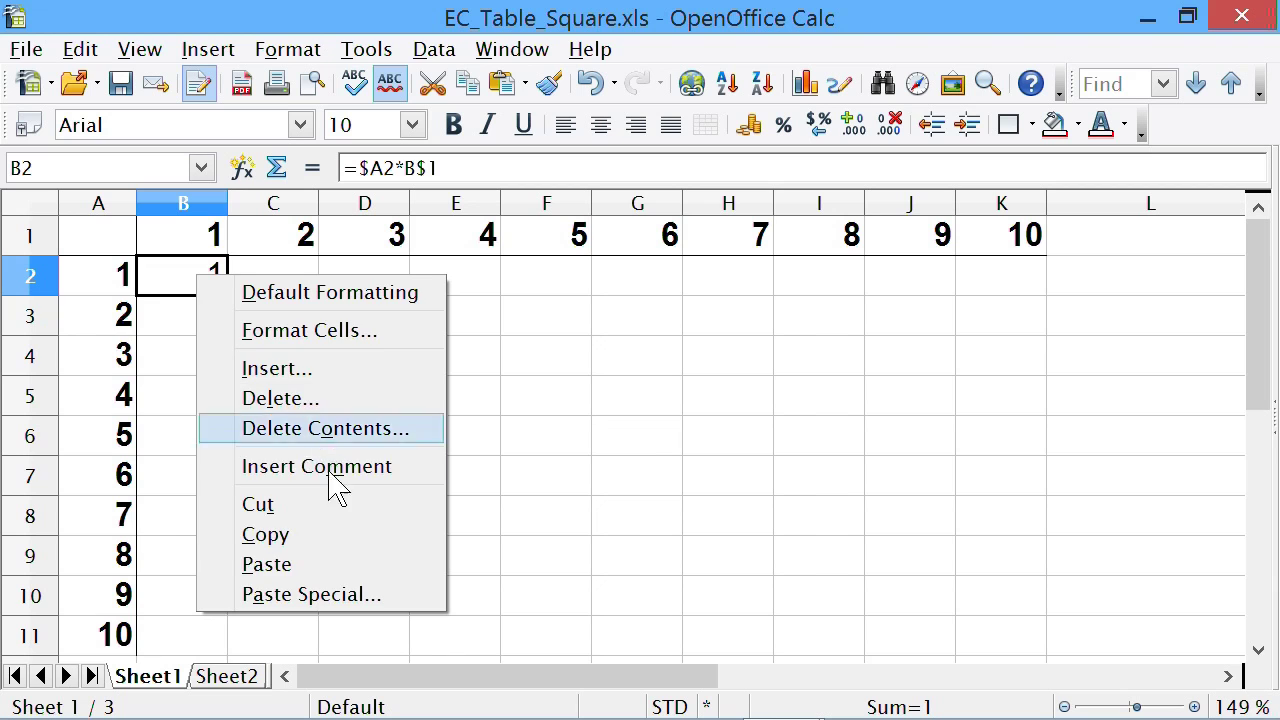
{"action": "left_click", "coordinate": [330, 560]}
{"action": "left_click_drag", "start_coordinate": [217, 277], "coordinate": [985, 640]}
{"action": "right_click", "coordinate": [988, 608]}
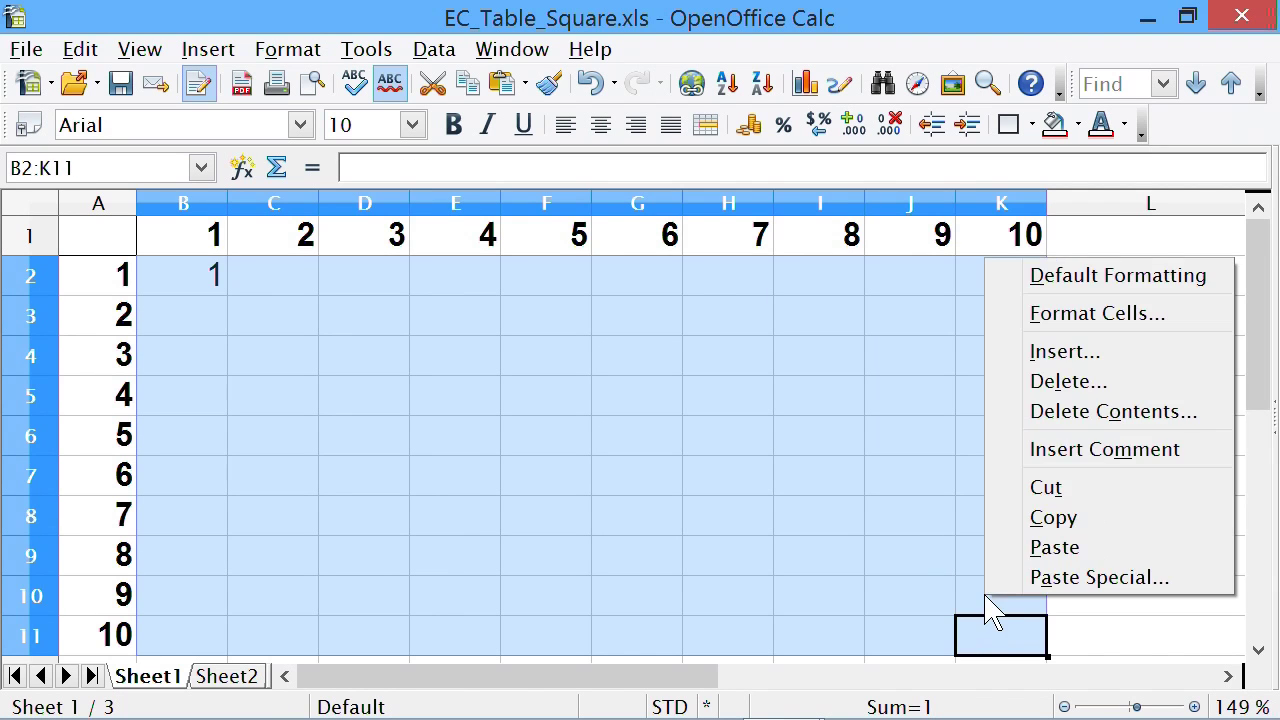
{"action": "left_click", "coordinate": [1031, 551]}
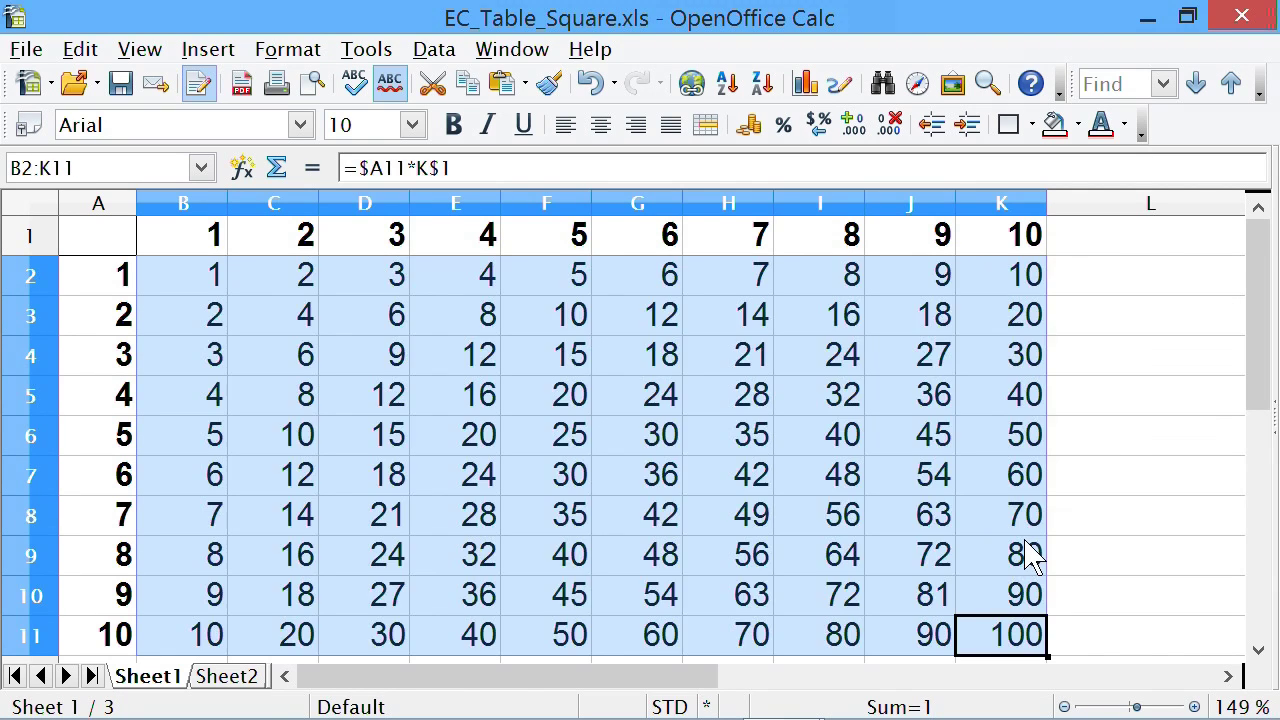
{"action": "left_click", "coordinate": [1123, 446]}
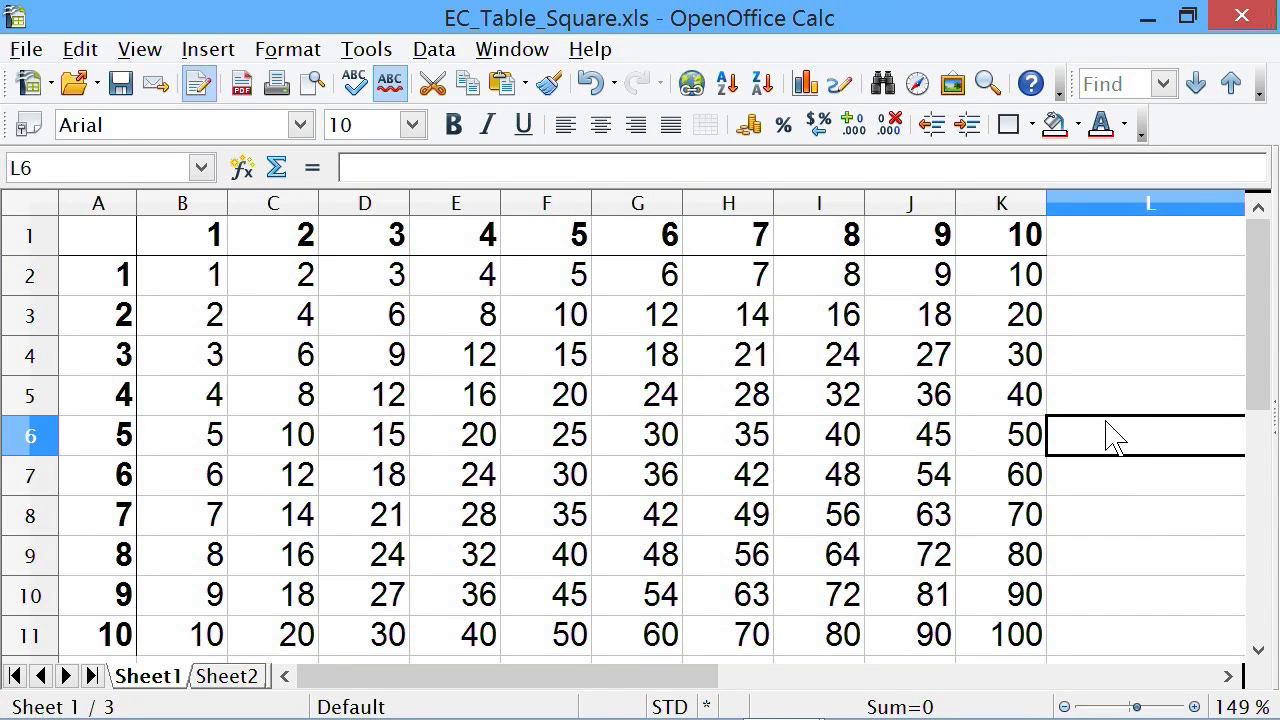